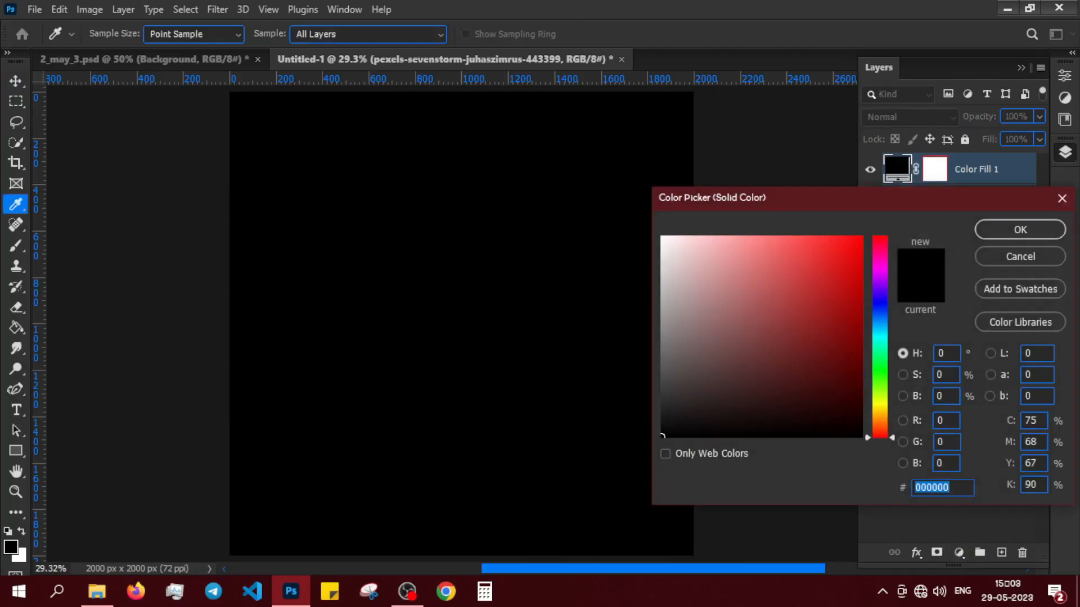
Confirm the solid color fill layer and place it beneath the building photo layer.
left_click(1002, 238)
left_click_drag(992, 166, 993, 208)
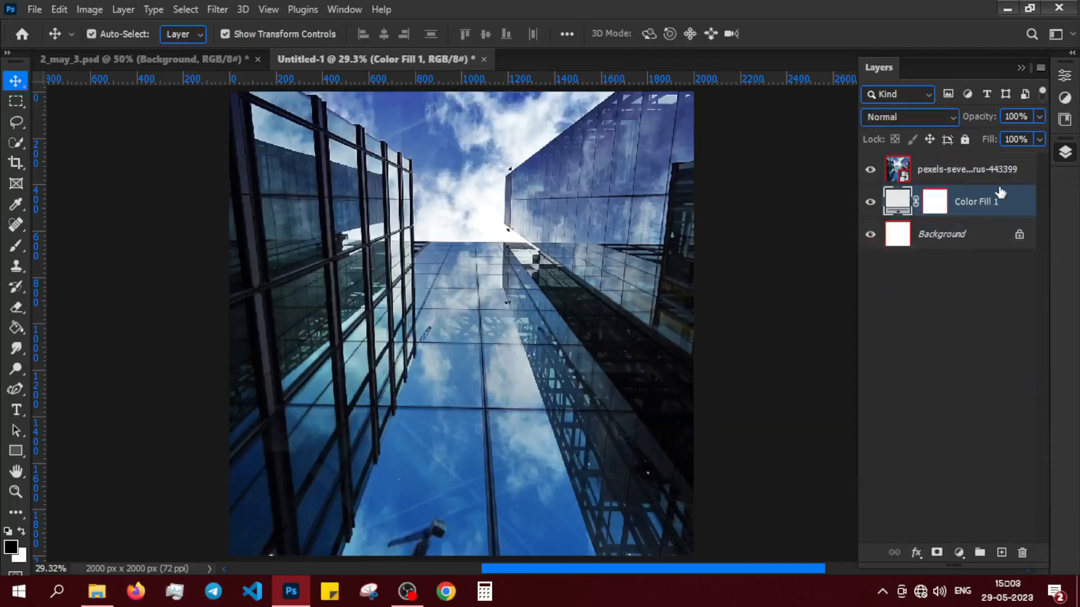
Apply a Gaussian Blur with a 10-pixel radius to the building photo layer.
left_click(992, 171)
left_click(217, 9)
mouse_move(365, 199)
left_click(442, 255)
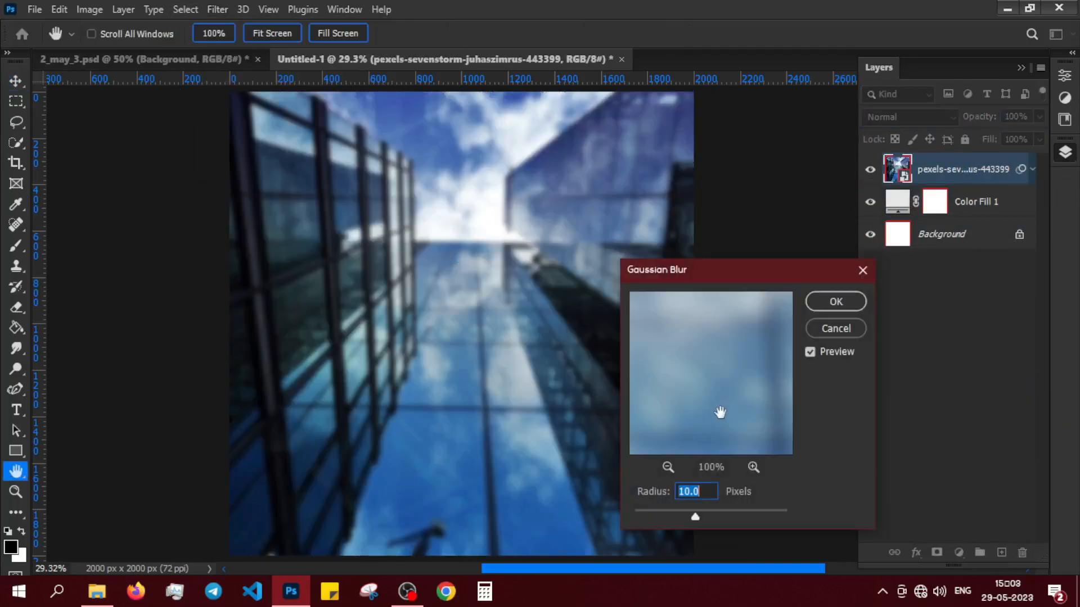
left_click(831, 301)
Set the blurred building photo layer's blend mode to Overlay.
key("v")
left_click(901, 117)
left_click(894, 332)
left_click(981, 253)
left_click(977, 371)
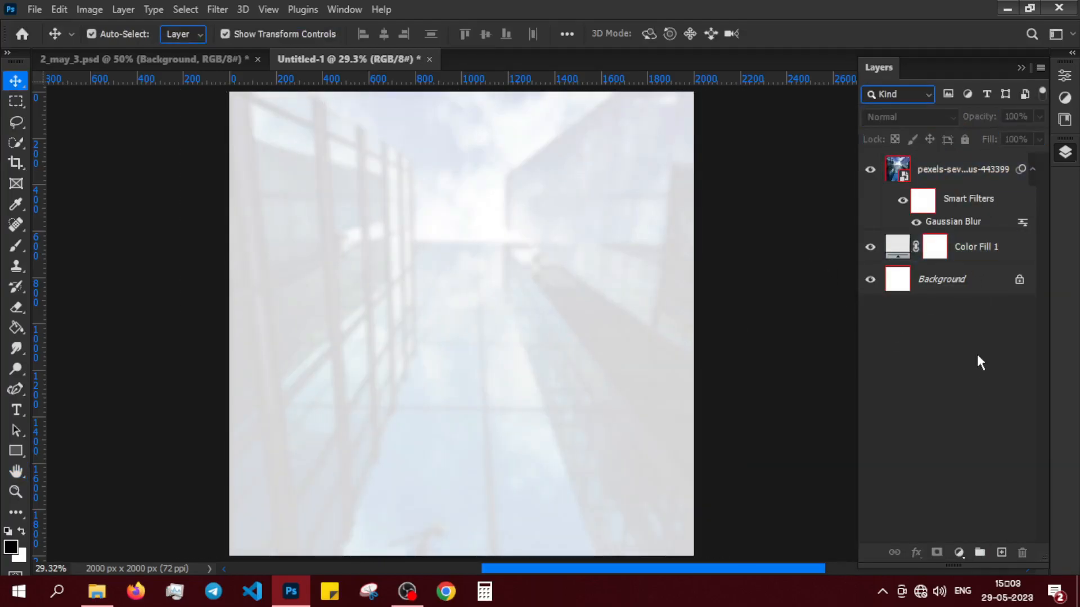
Group the photo and color fill layers and name the group "Background".
left_click(947, 174)
left_click(974, 171)
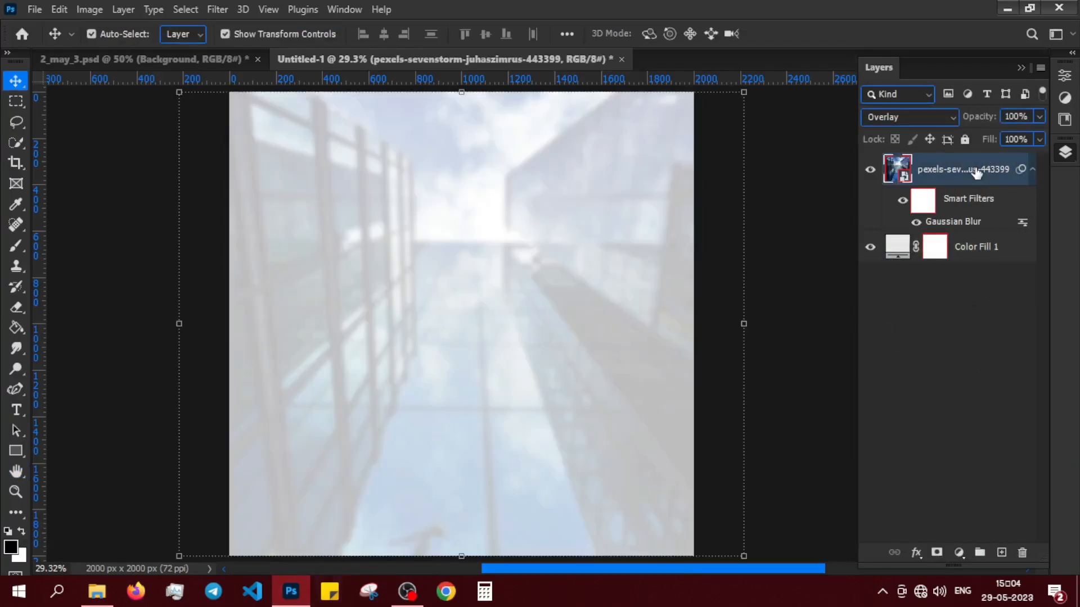
left_click(971, 246, "ctrl")
key("ctrl+g")
left_click(932, 163)
type("Background")
key("Return")
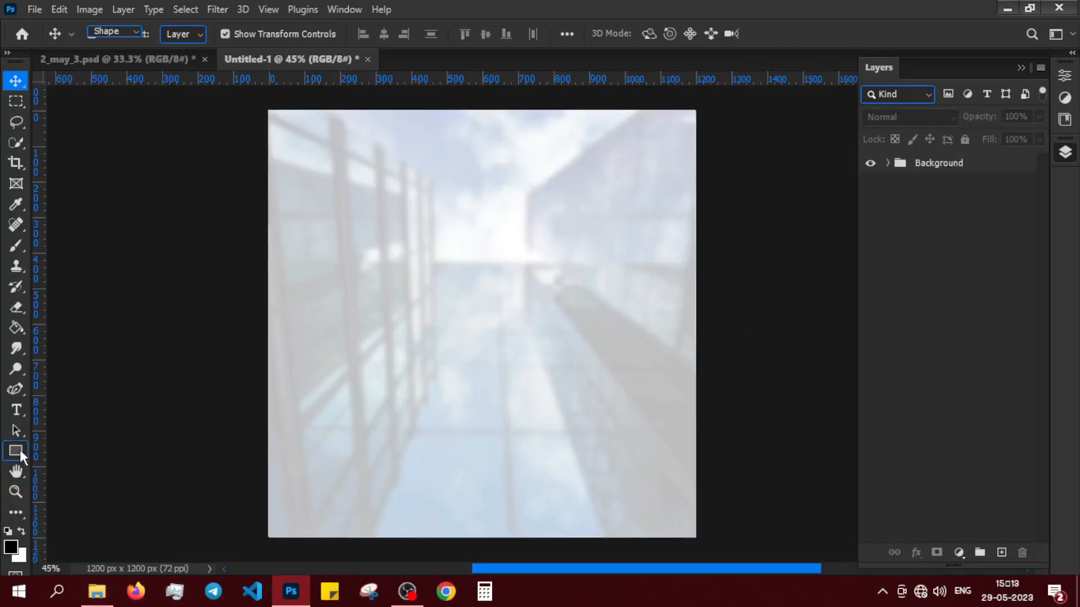
Create a black rectangle shape 312 px wide and 1400 px high on the canvas.
left_click(15, 450)
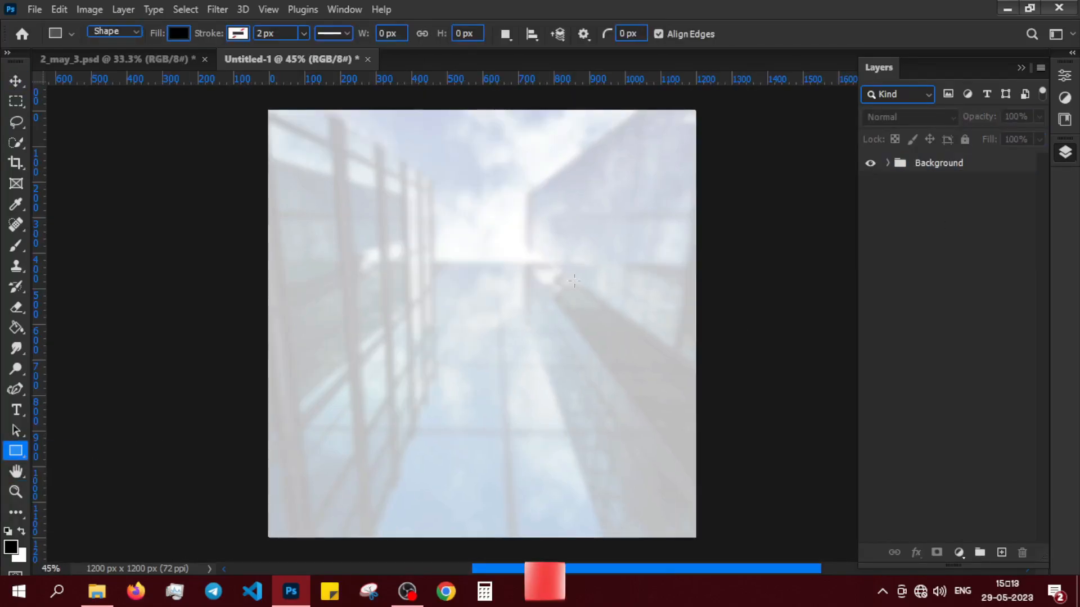
left_click(484, 273)
type("312")
key("Tab")
type("1400")
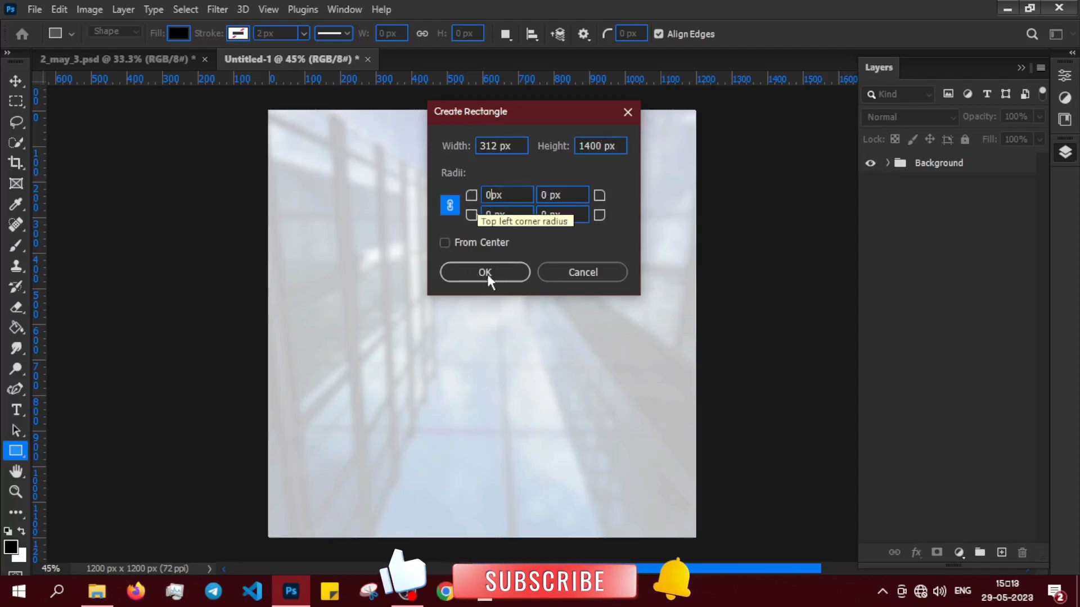
key("Return")
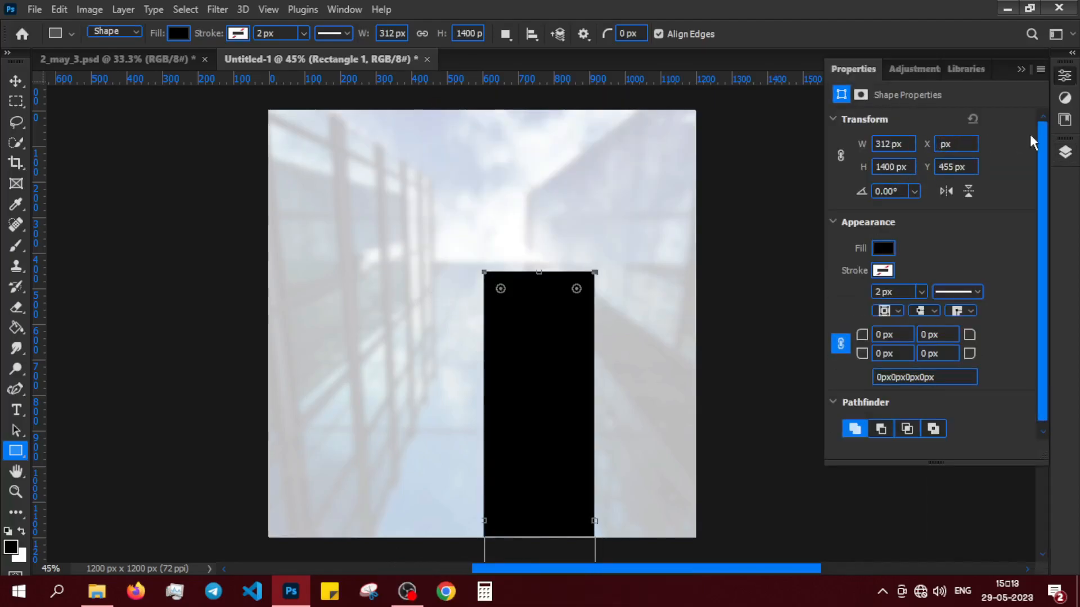
Position the rectangle at X 636 px and Y -126 px so it spans the canvas height.
left_click(954, 167)
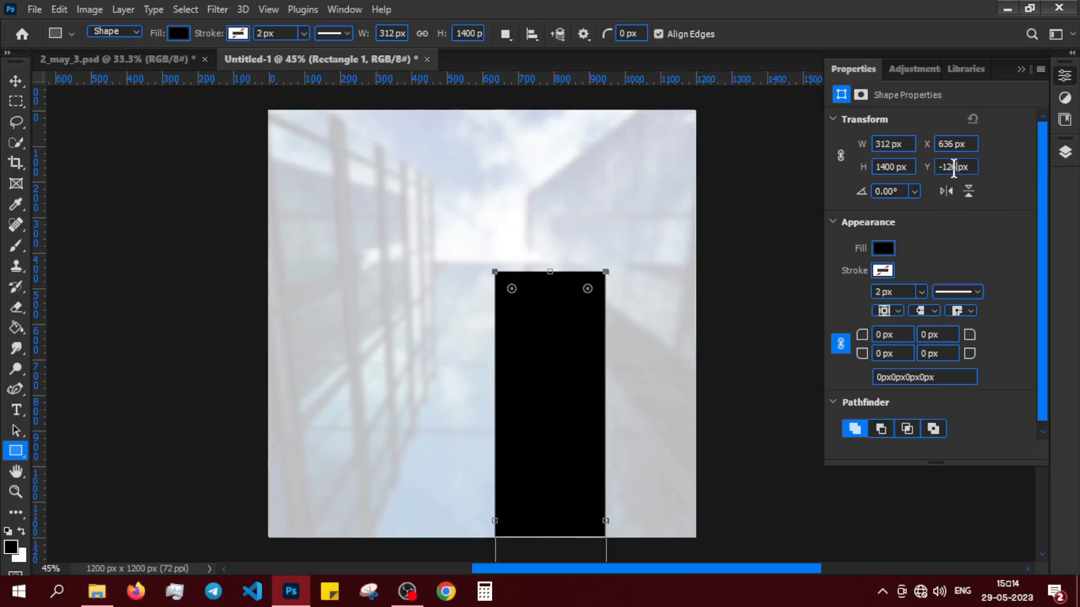
key("Return")
left_click(1065, 153)
left_click(952, 388)
key("ctrl+minus")
key("ctrl+plus")
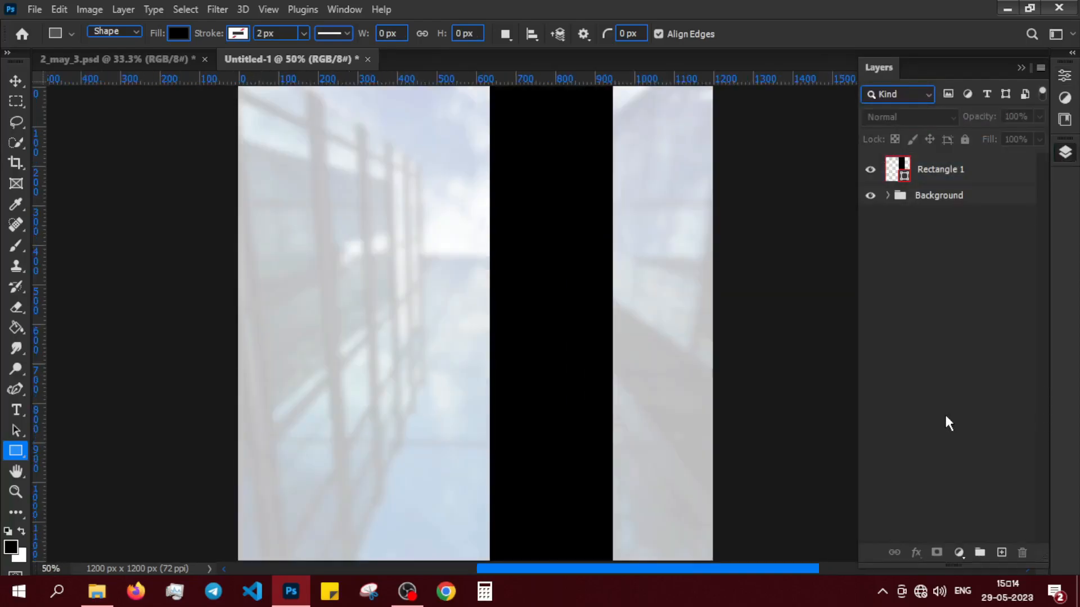
Give the rectangle a gradient fill and set its first color stop to ec960b.
left_click(939, 170)
left_click(1064, 75)
left_click(883, 248)
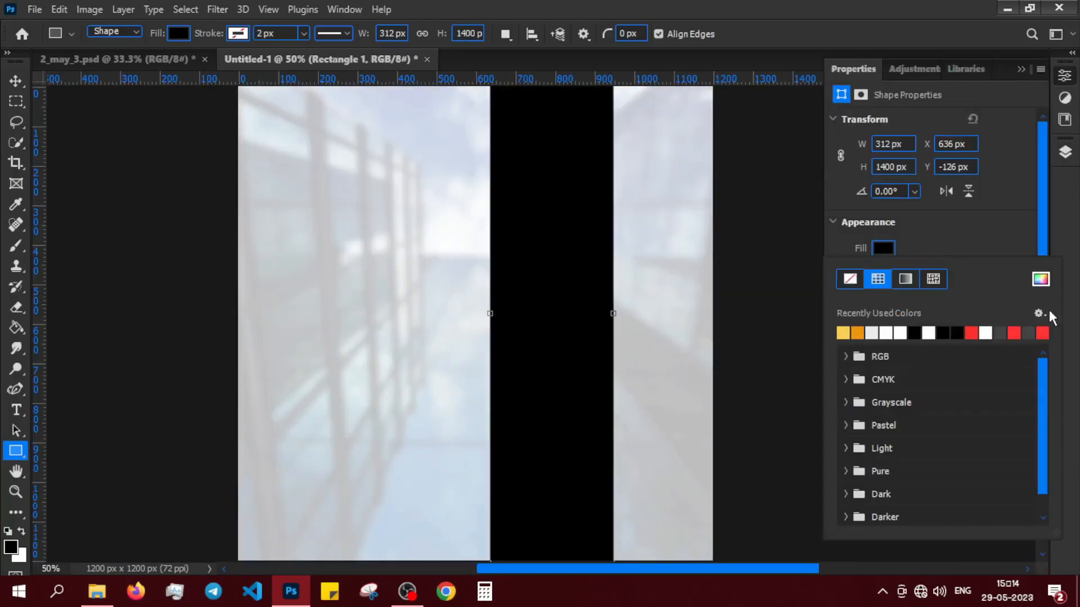
left_click(905, 280)
double_click(841, 461)
type("ec96")
type("55")
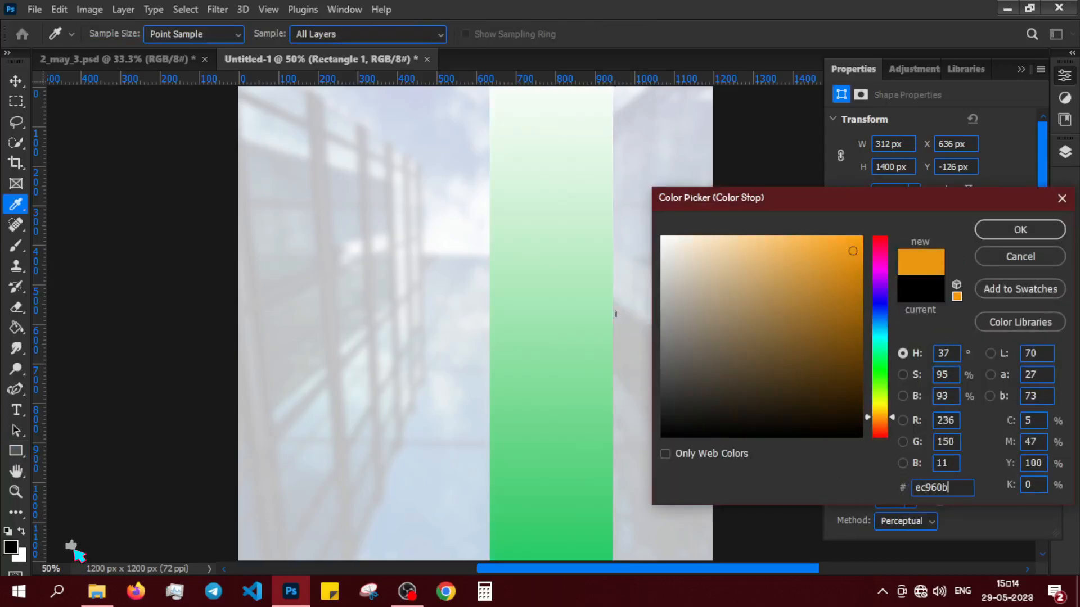
key("Return")
Set the rectangle gradient's end color stop to fcce4d and adjust the gradient method.
double_click(1042, 461)
type("fcce4d")
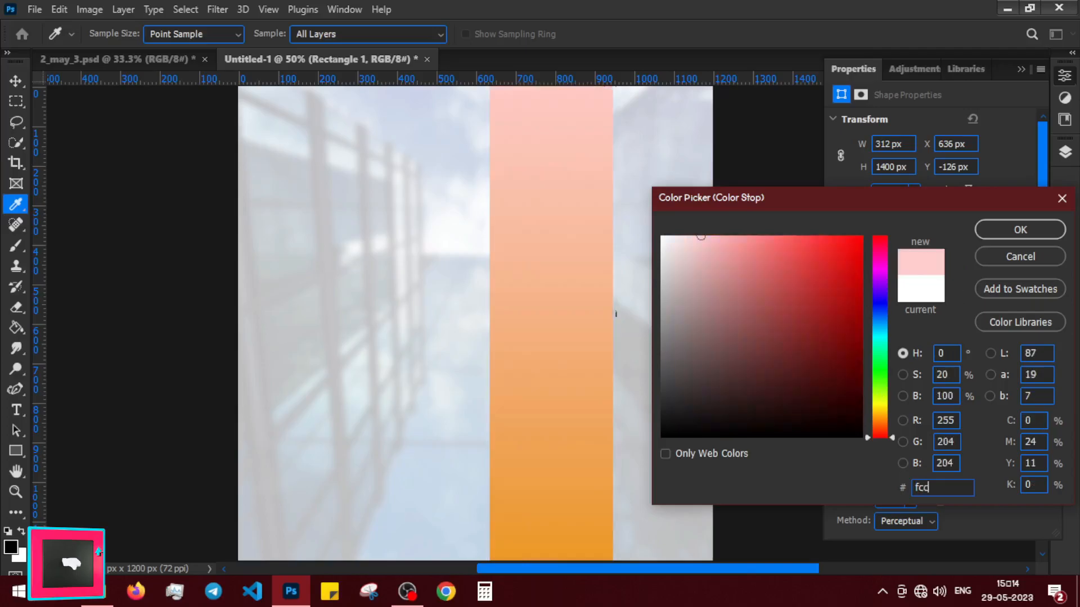
left_click(989, 232)
left_click(922, 522)
left_click(923, 561)
left_click(963, 232)
left_click(1065, 152)
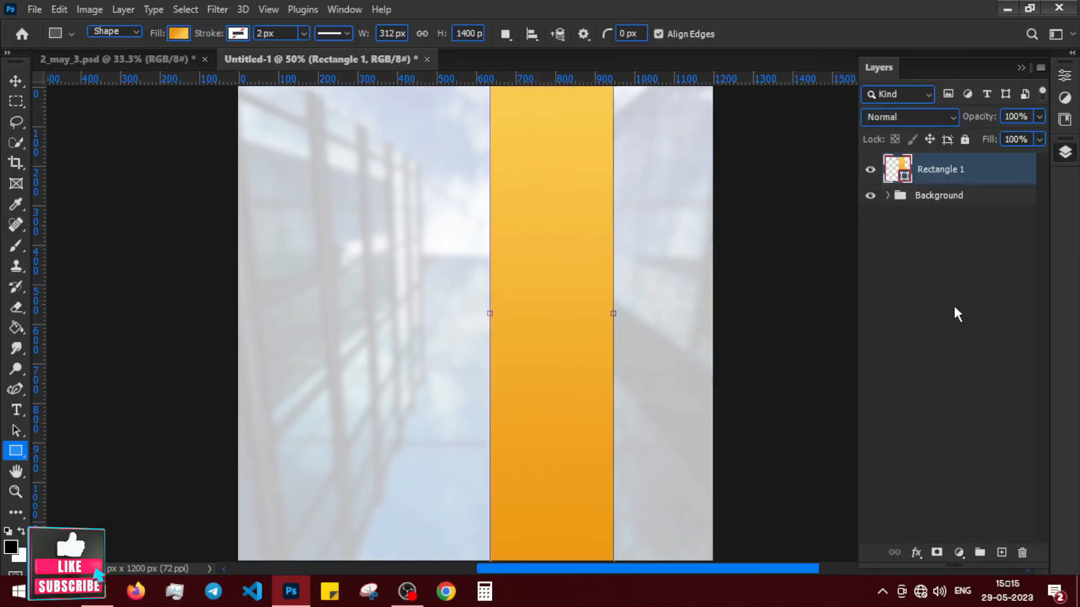
left_click(950, 315)
Create a circle shape 750 px wide and 750 px high with the Ellipse tool.
scroll(543, 323, "down", 1)
right_click(16, 451)
left_click(57, 466)
left_click(404, 298)
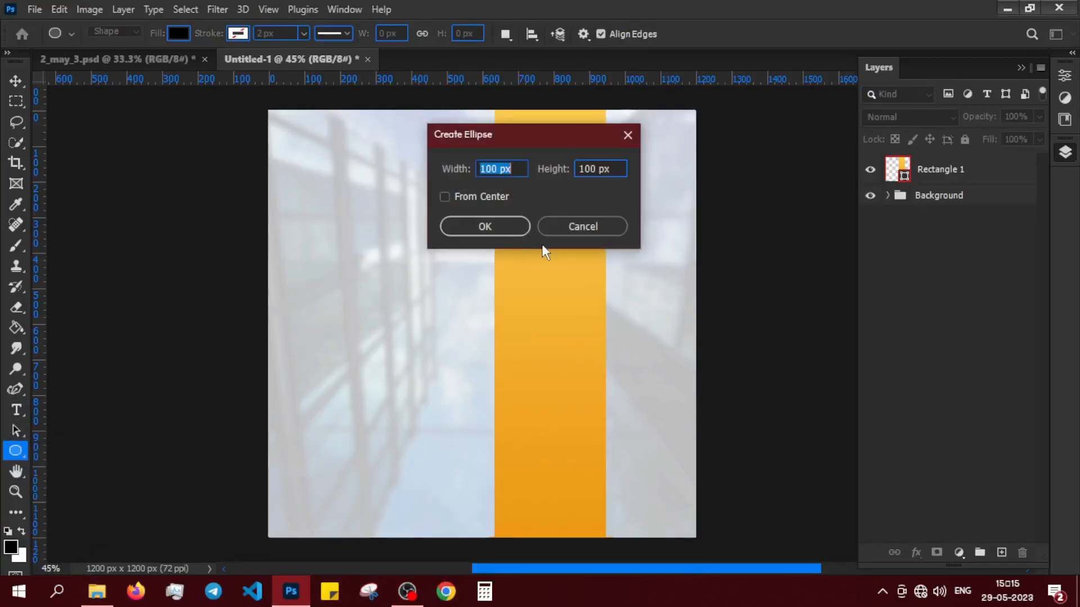
type("750")
key("Return")
Move the circle over the yellow bar, at X 416 px and Y 326.59 px.
key("v")
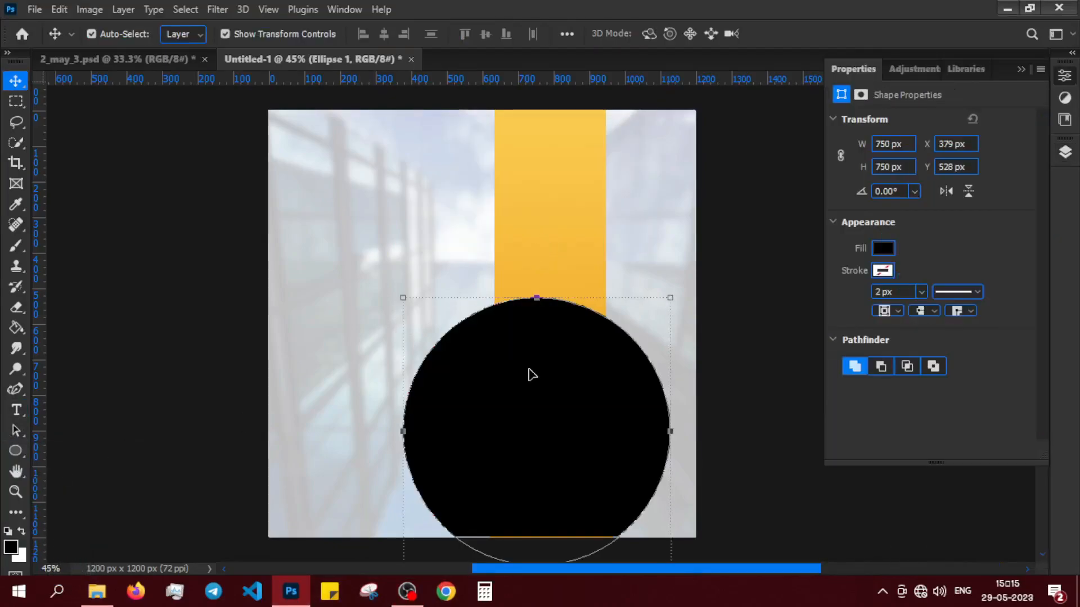
left_click_drag(530, 370, 500, 274)
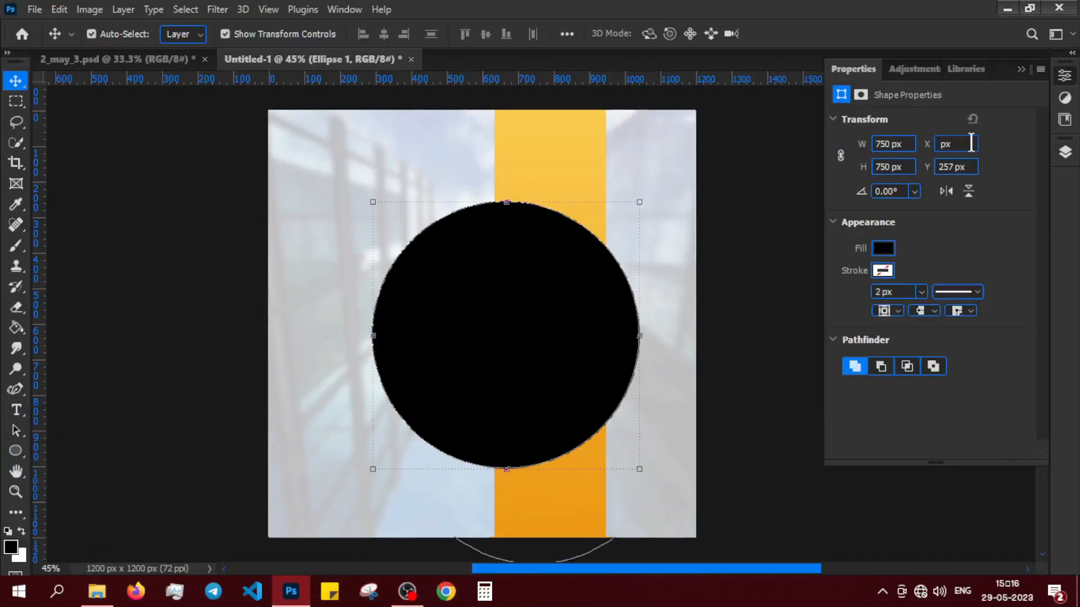
key("Return")
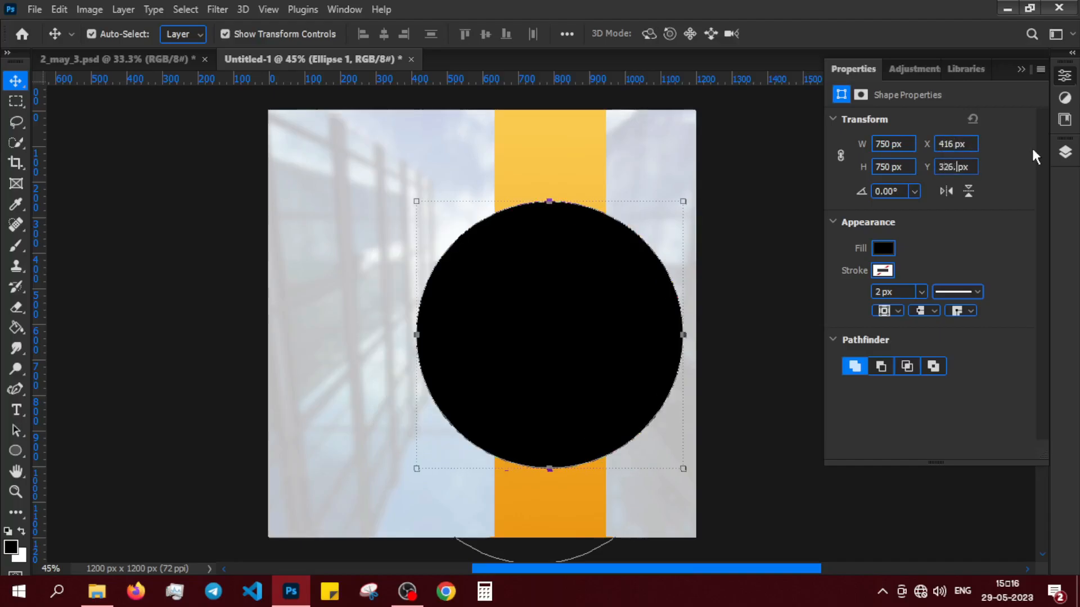
type("326.59")
key("Return")
Fill the circle with white and give it a gradient stroke whose first color stop is orange ec960b.
left_click(883, 248)
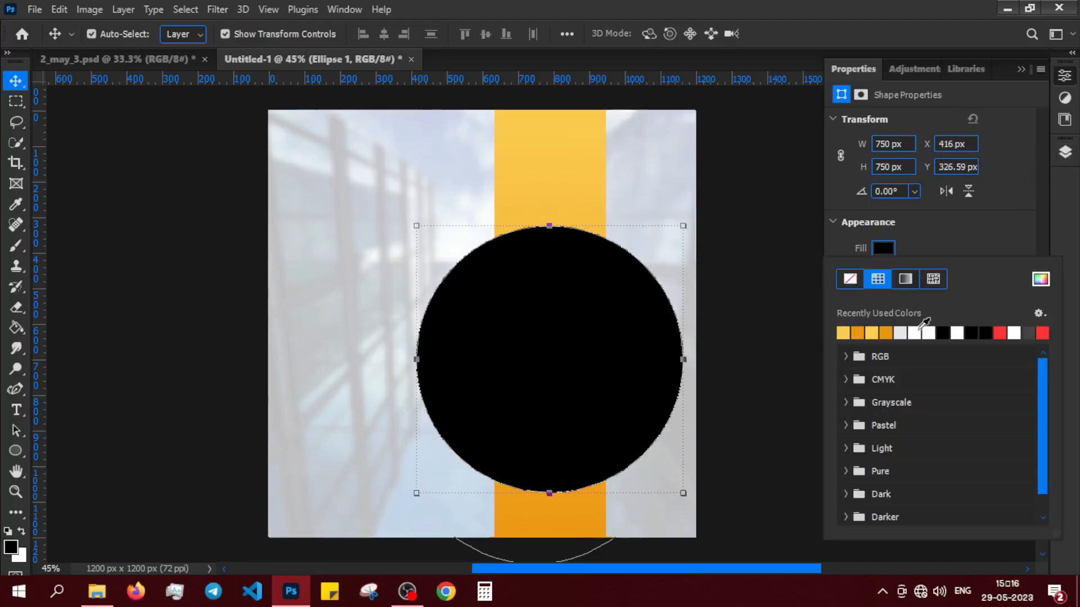
left_click(927, 328)
left_click(882, 270)
left_click(905, 301)
double_click(841, 482)
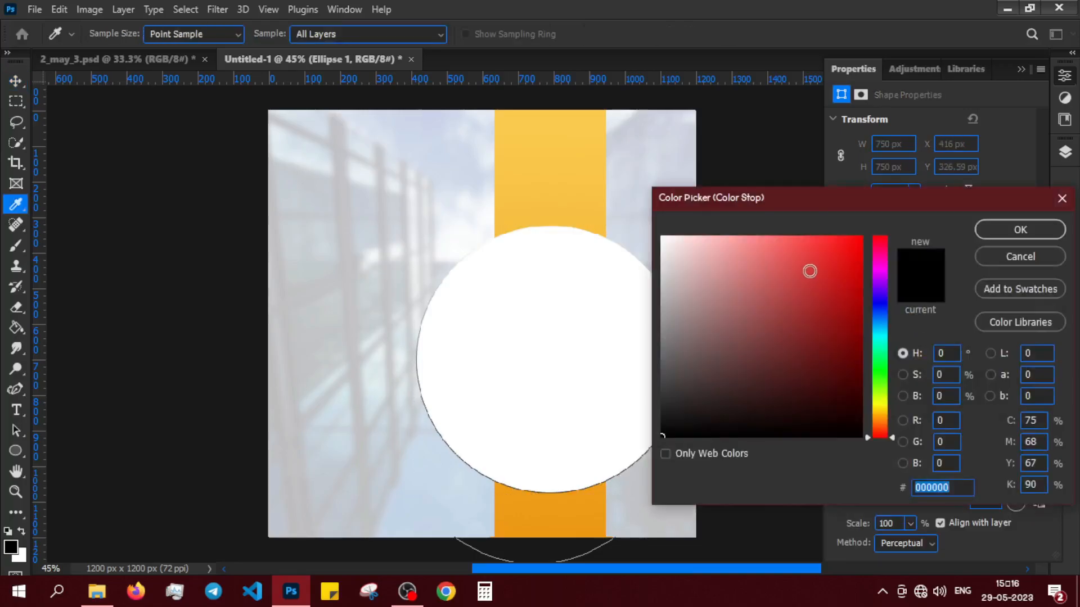
type("e")
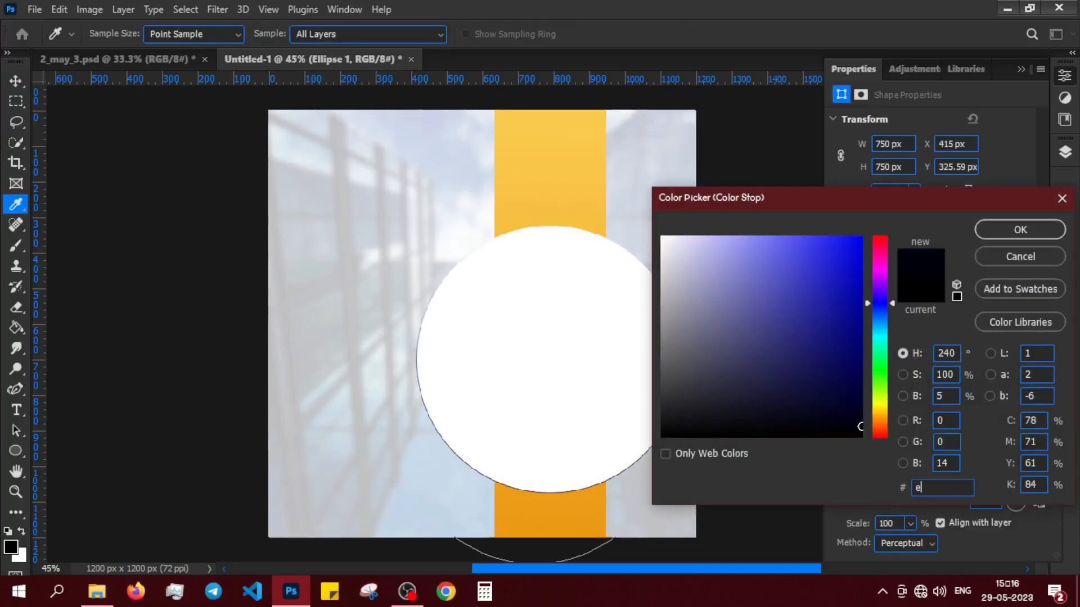
type("c9600")
left_click(1019, 230)
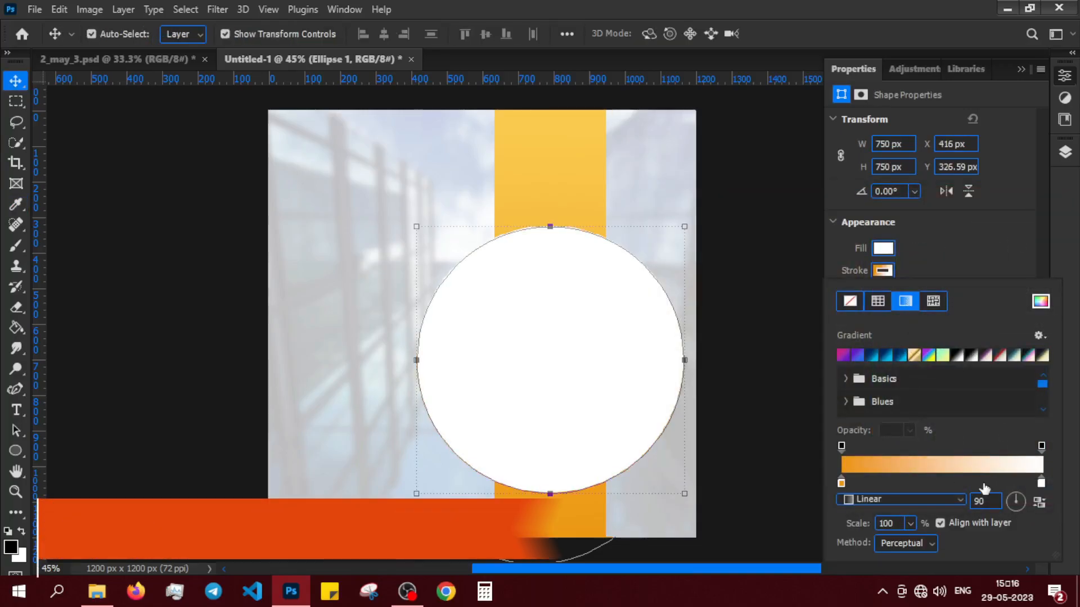
Set the end color stop of the circle's stroke gradient to fcce4d.
double_click(956, 482)
type("fcc44d")
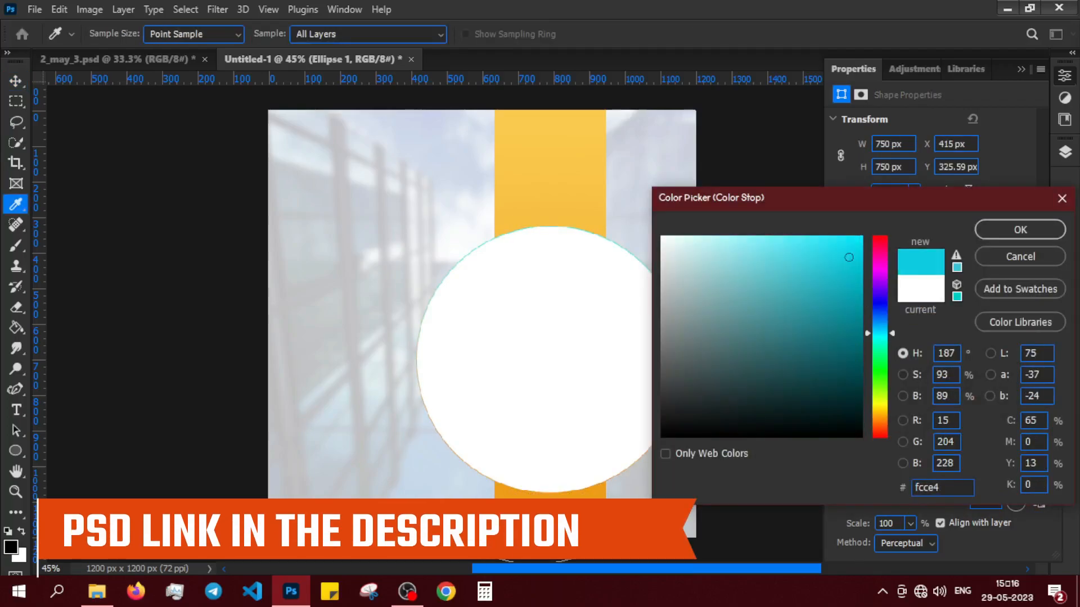
left_click(1018, 230)
left_click(912, 552)
Set the circle's gradient stroke width to 5 px.
left_click(883, 270)
left_click(880, 291)
key("BackSpace")
type("5")
key("Return")
left_click(1064, 152)
left_click(957, 402)
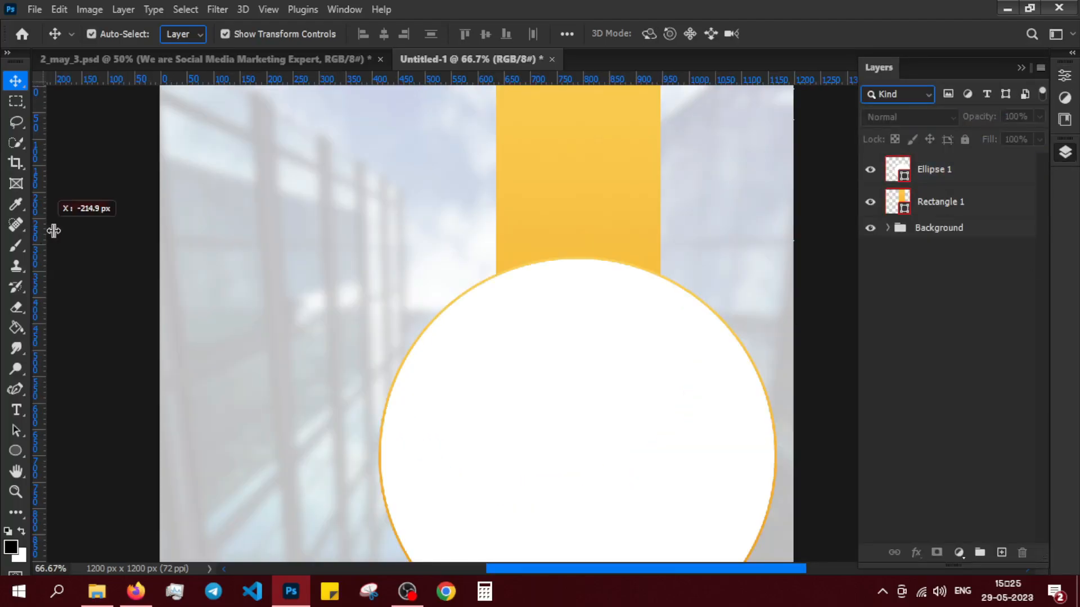
Place a vertical guide near the canvas's left edge and a horizontal guide across the upper part of the circle.
left_click_drag(54, 231, 181, 231)
left_click_drag(57, 78, 54, 289)
left_click_drag(273, 198, 271, 233)
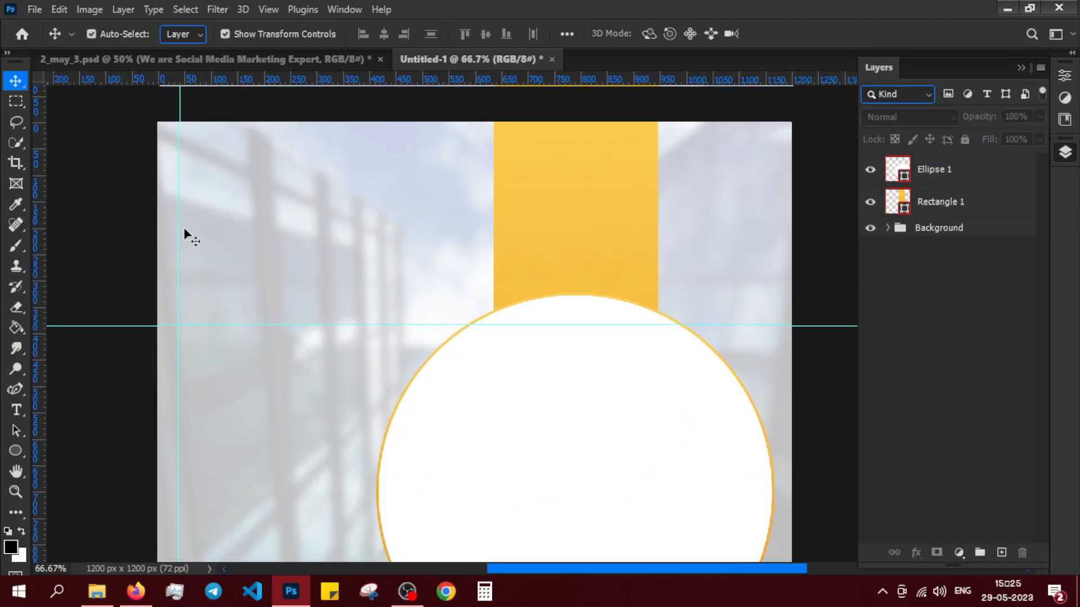
Start a text layer reading "We are" in Montserrat ExtraBold 52 pt at the canvas's upper left, with leading set to Auto.
left_click(16, 414)
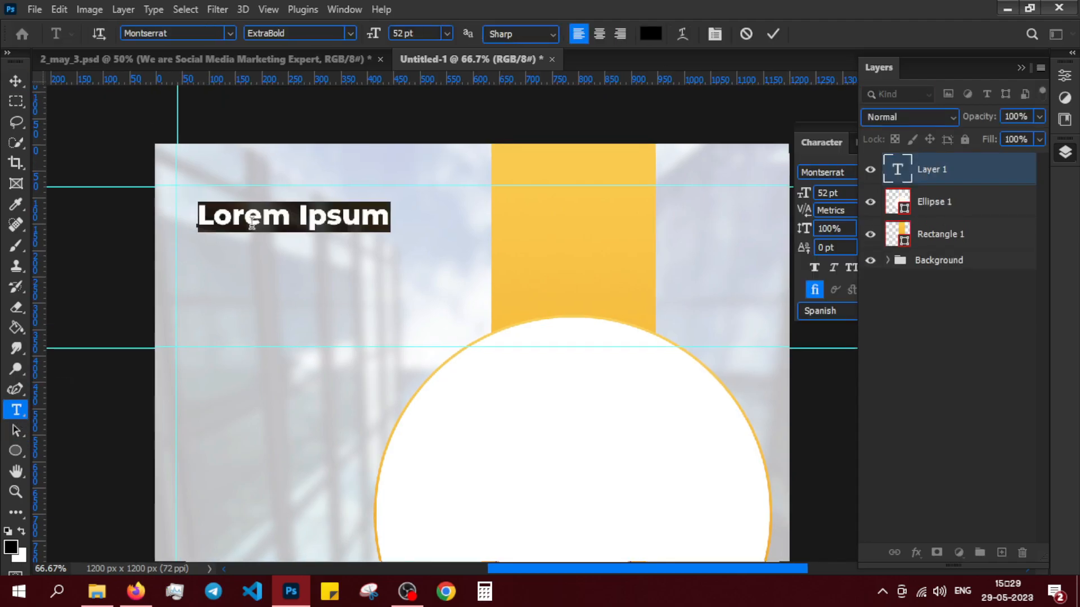
type("We are")
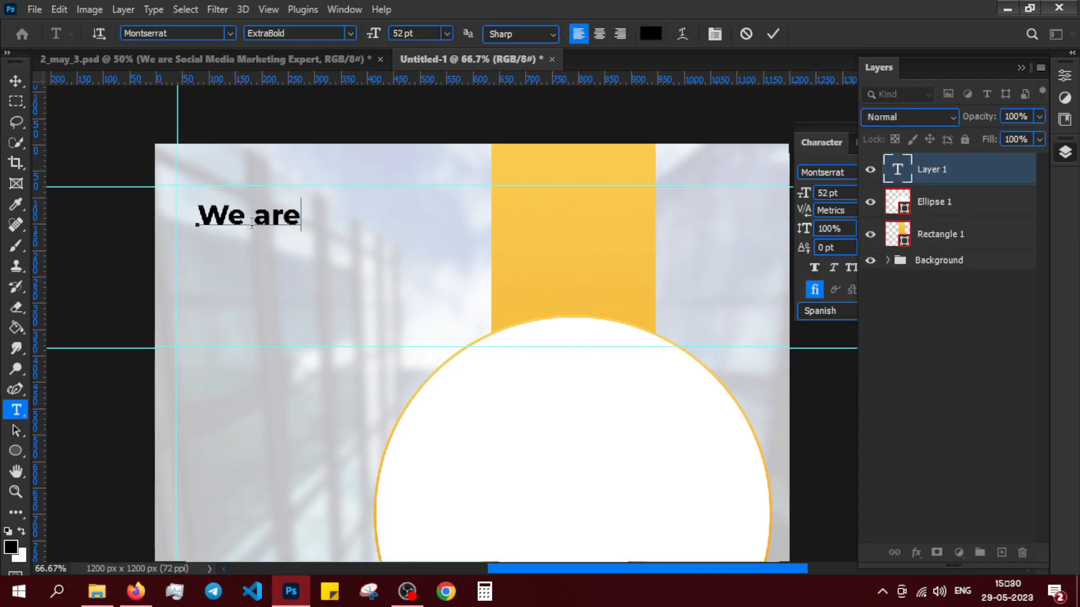
left_click(1065, 76)
key("ctrl+a")
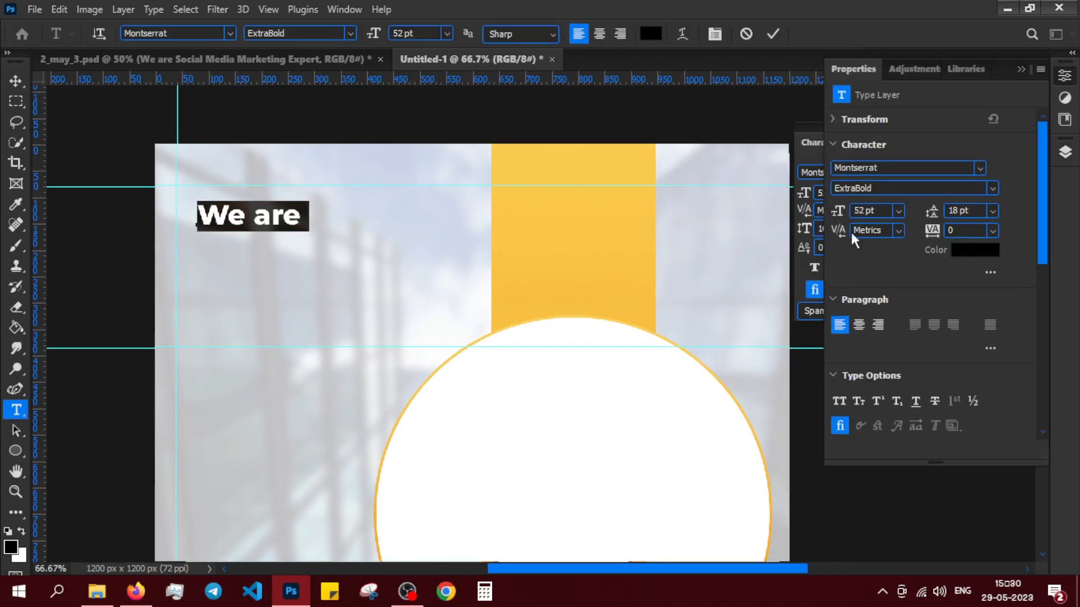
left_click_drag(931, 213, 945, 215)
left_click(992, 212)
left_click(983, 229)
left_click(1064, 152)
Complete the heading with the lines "Social Media", "Marketing" and "Experts" below "We are".
left_click(307, 254)
key("Return")
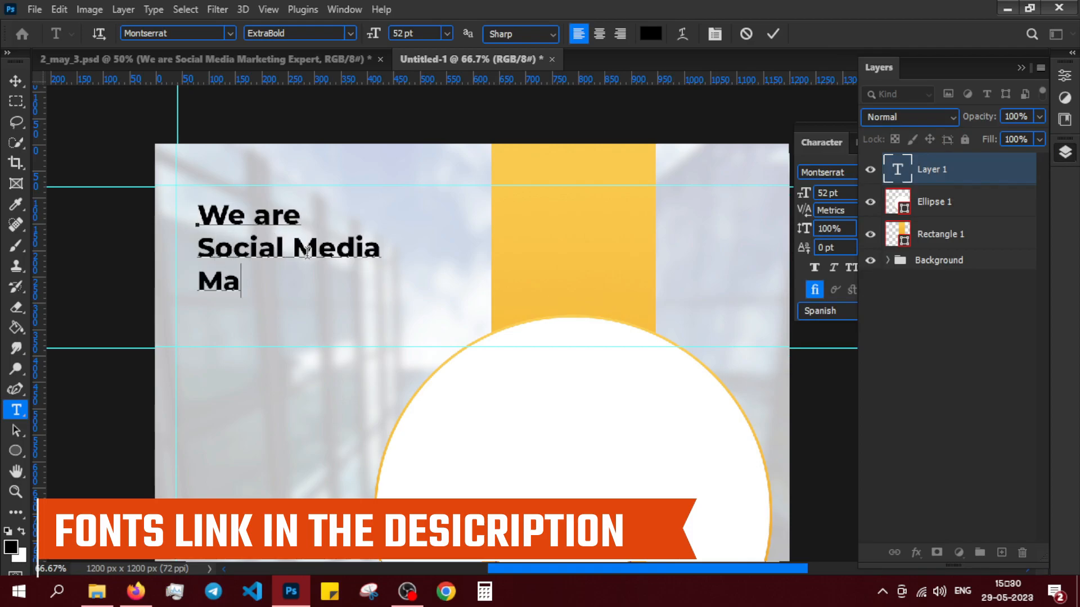
type("Expert")
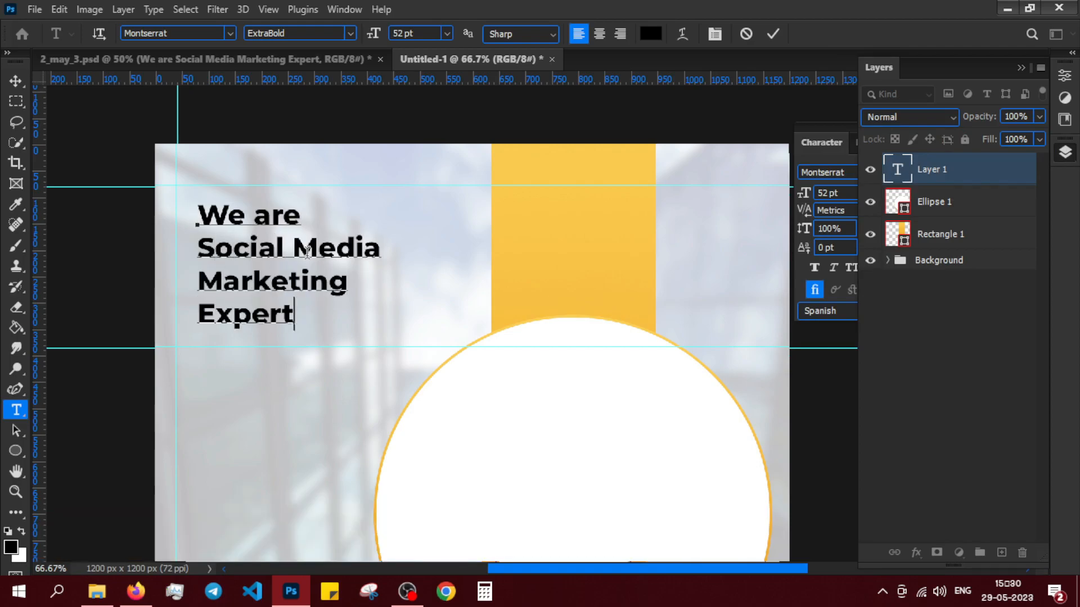
type("s")
left_click(906, 372)
left_click(15, 81)
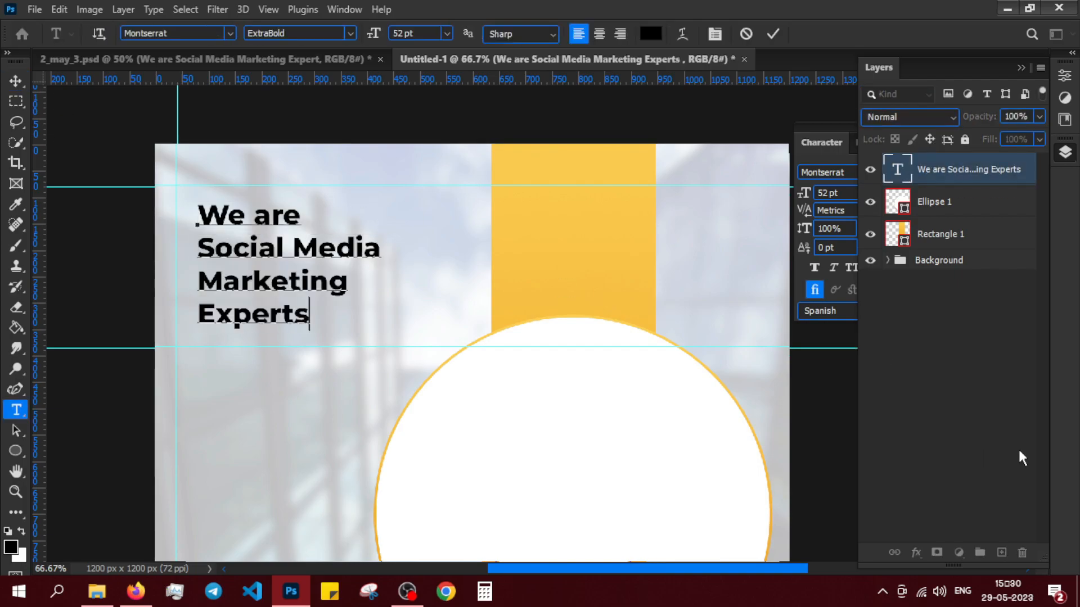
left_click(1021, 458)
Scale the heading to about 123% and align its upper-left corner with the intersecting guides.
key("v")
left_click(228, 242)
key("ctrl+t")
left_click_drag(381, 363, 423, 400)
left_click_drag(313, 300, 292, 285)
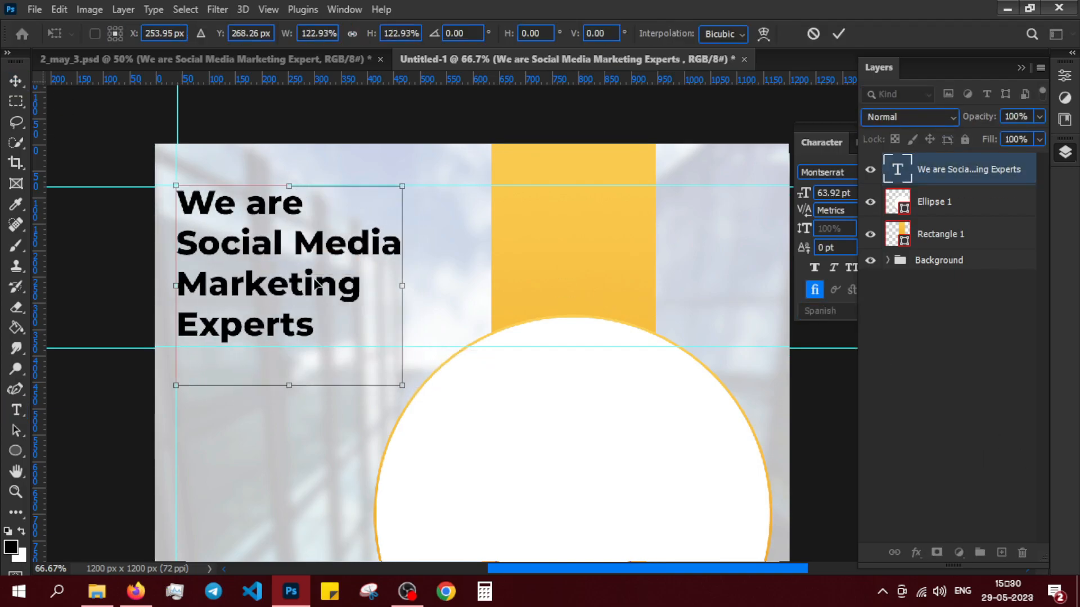
left_click(1065, 77)
mouse_move(311, 325)
left_mouse_down()
mouse_move(285, 327)
mouse_move(298, 322)
left_mouse_up()
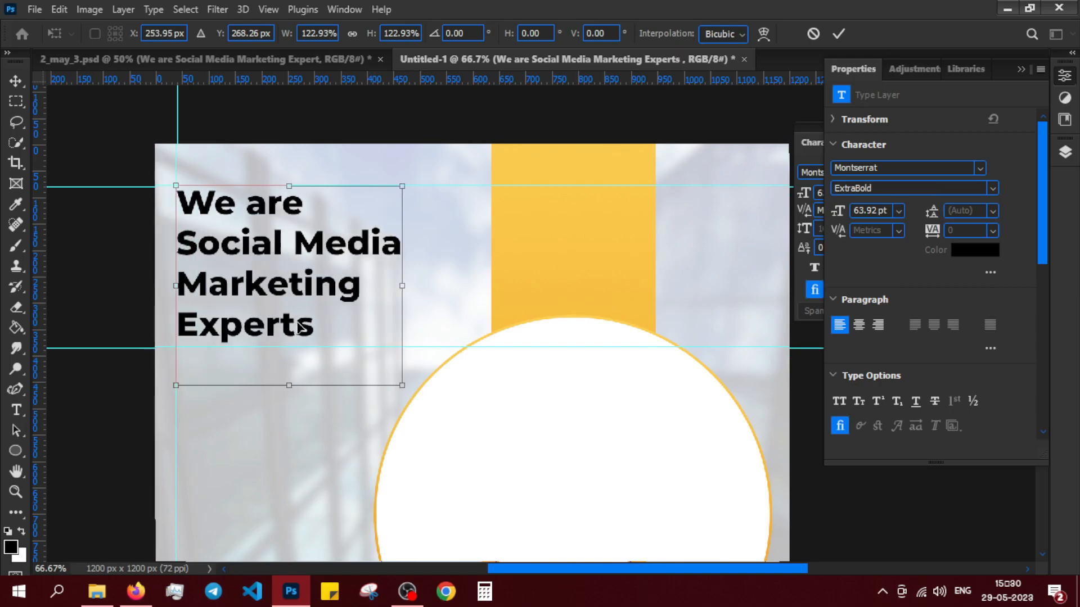
key("Return")
Tighten the line spacing of the heading text.
double_click(301, 327)
left_click_drag(934, 214, 930, 214)
left_click(1064, 151)
key("ctrl+Return")
Enlarge the heading to about 69.57 pt so it fills the space between the two horizontal guides.
key("v")
key("ctrl+t")
left_click_drag(393, 373, 422, 388)
key("Return")
Color the heading's "Social Media" line with f8c03d.
key("t")
triple_click(410, 246)
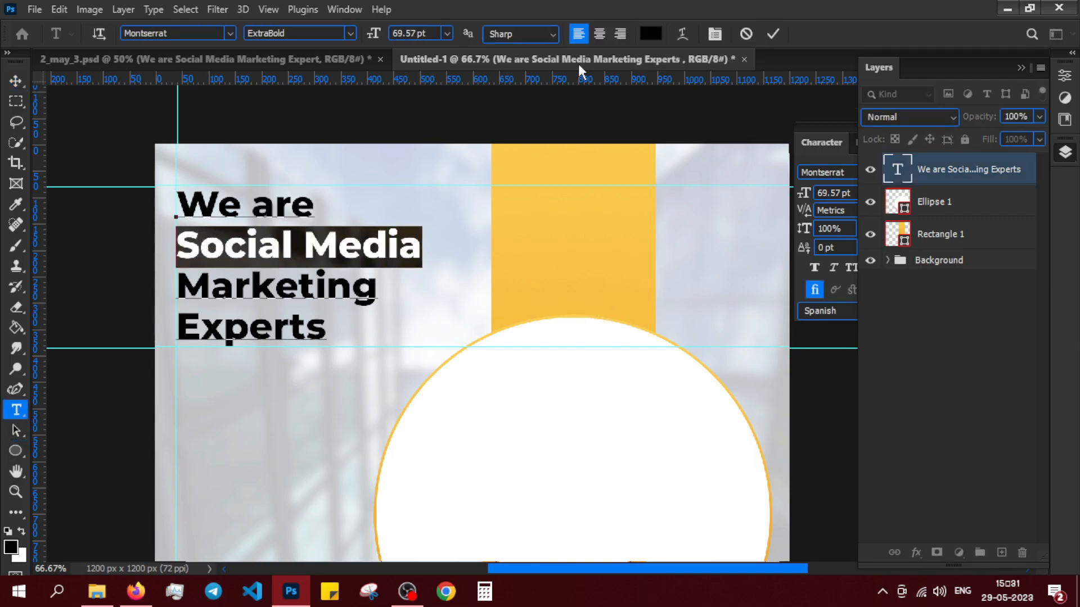
left_click(651, 33)
type("f8c03d")
left_click(1019, 230)
left_click(931, 349)
Recolor the heading's "Social Media" line in a darker golden yellow.
left_click_drag(417, 254, 176, 245)
left_click(650, 33)
left_click(841, 245)
left_click(816, 242)
left_click(1018, 230)
left_click(930, 350)
left_click_drag(419, 248, 175, 242)
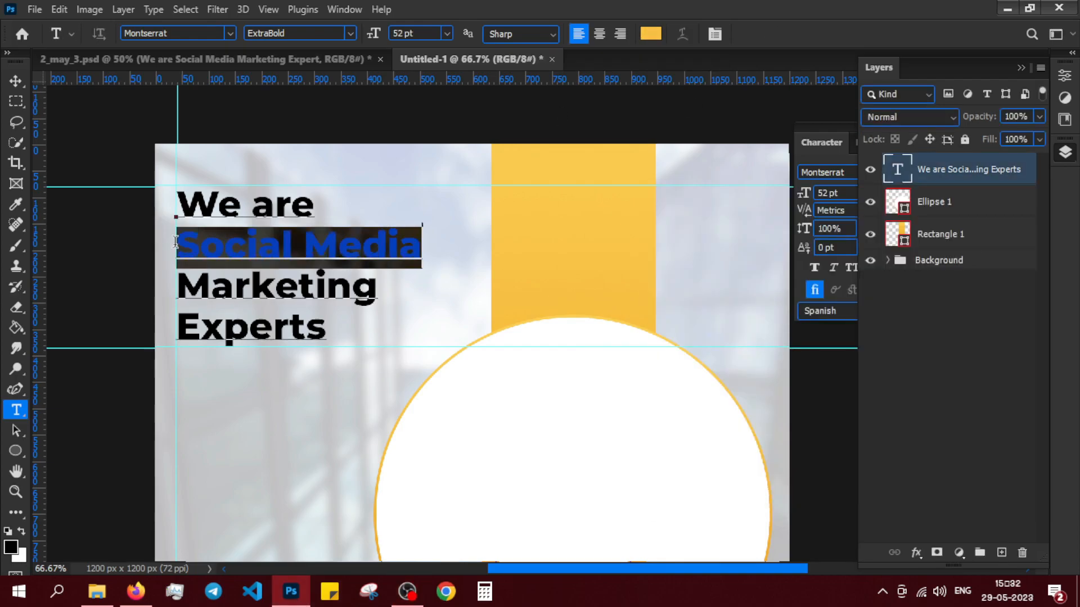
left_click(650, 34)
left_click_drag(849, 256, 859, 260)
left_click(1019, 230)
left_click(977, 291)
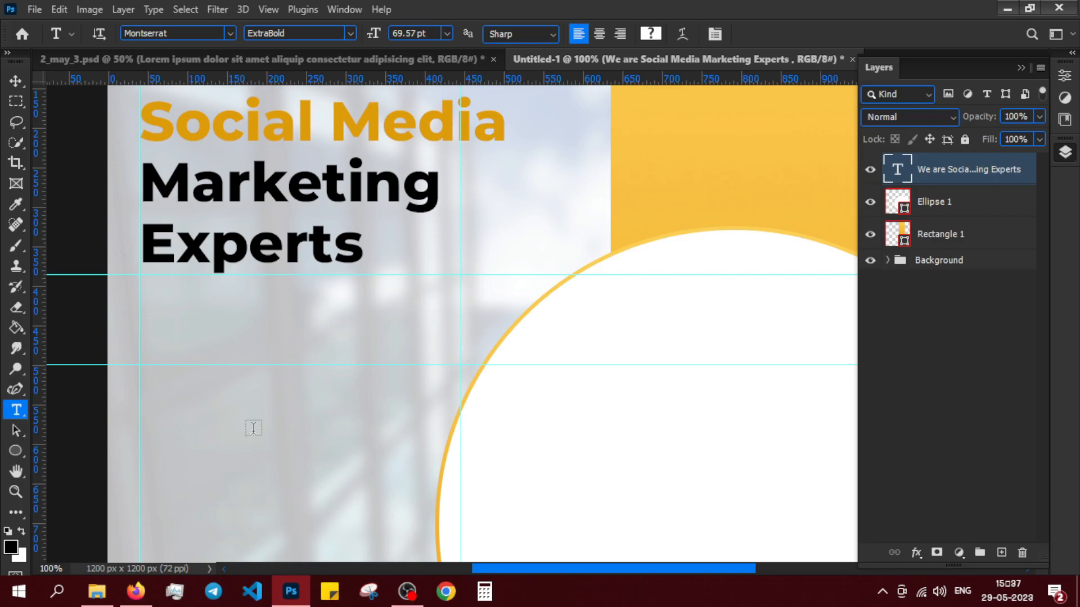
Add the three-line paragraph "Lorem ipsum dolor sit amet aliquip consectetur adipisicing elit ullamco sed do eiusmod tempor incididunt." below the heading.
left_click(216, 315)
type("Lorem ipsum dolor sit amet aliquip consectetur adipisicing elit ullamco sed do eiusmod tempor incididunt.")
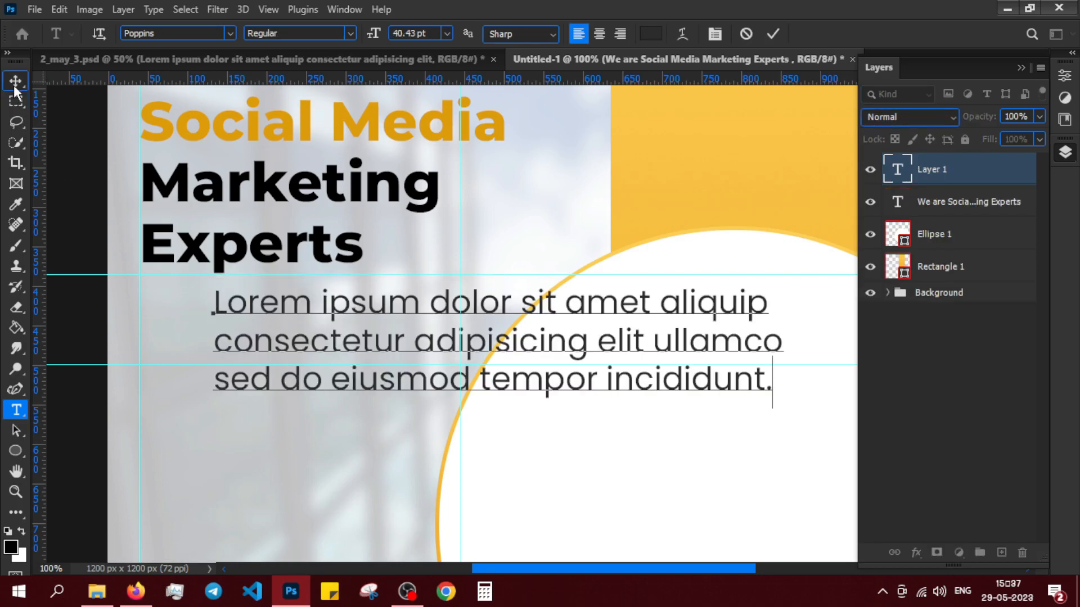
left_click(15, 81)
Scale the paragraph down and move it to the left vertical guide beneath the heading.
key("ctrl+t")
left_click_drag(781, 410, 568, 363)
left_click_drag(421, 316, 361, 316)
left_click_drag(509, 364, 407, 324)
key("Return")
left_click(894, 360)
Nudge the paragraph slightly right and down so it sits between the two horizontal guides below the heading.
left_click(392, 337)
key("Right")
key("Right")
key("Right")
key("Down")
key("Down")
key("Down")
key("Down")
key("Down")
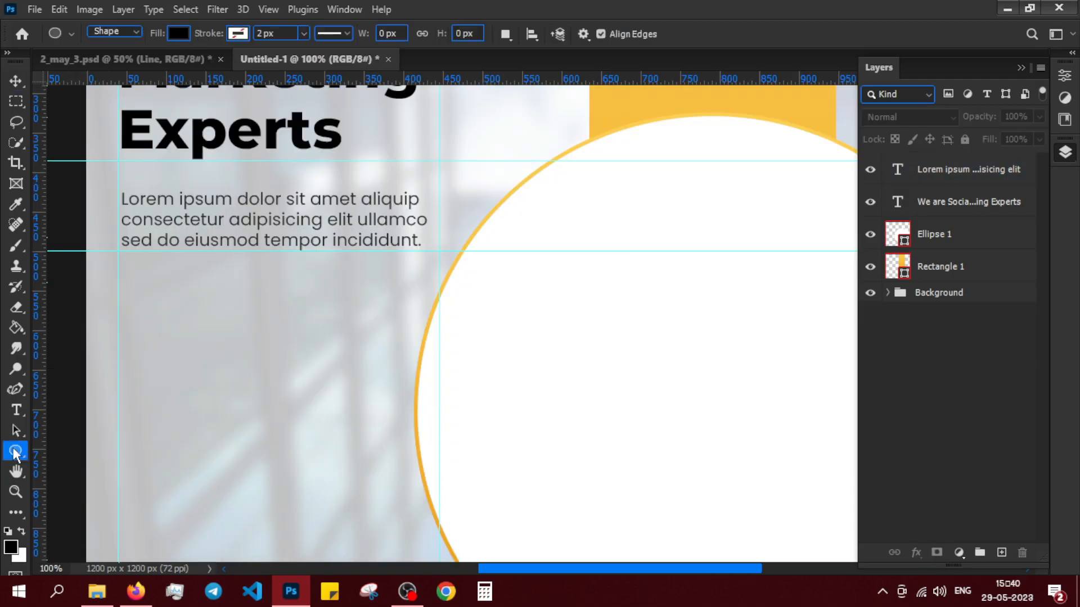
Draw a line below the paragraph and make it 2 px wide and 76 px high at X 46 px, Y 561 px.
right_click(16, 450)
left_click(84, 513)
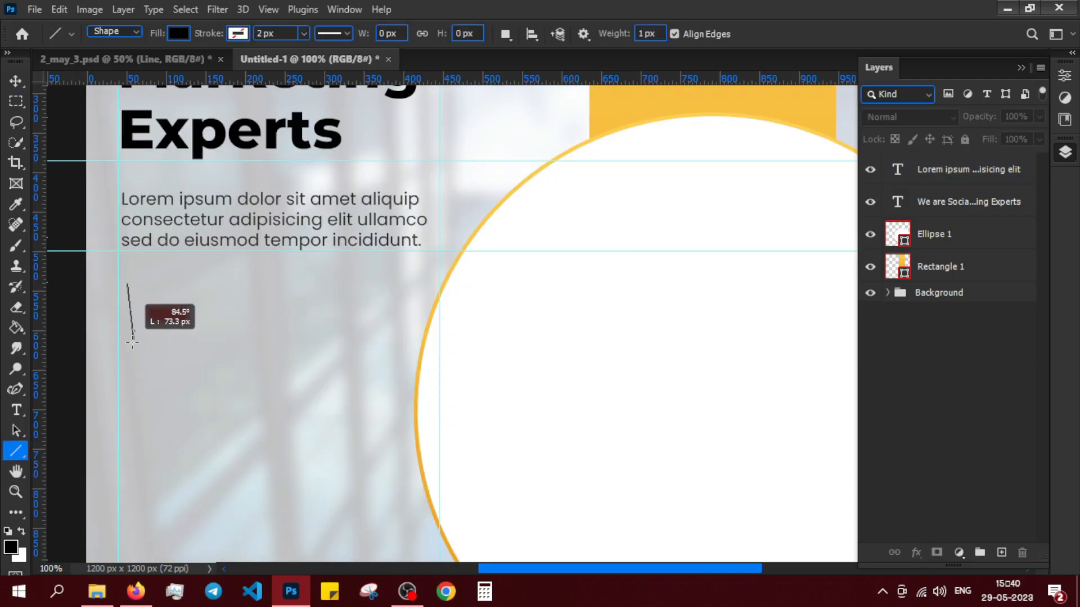
left_click_drag(126, 350, 127, 350)
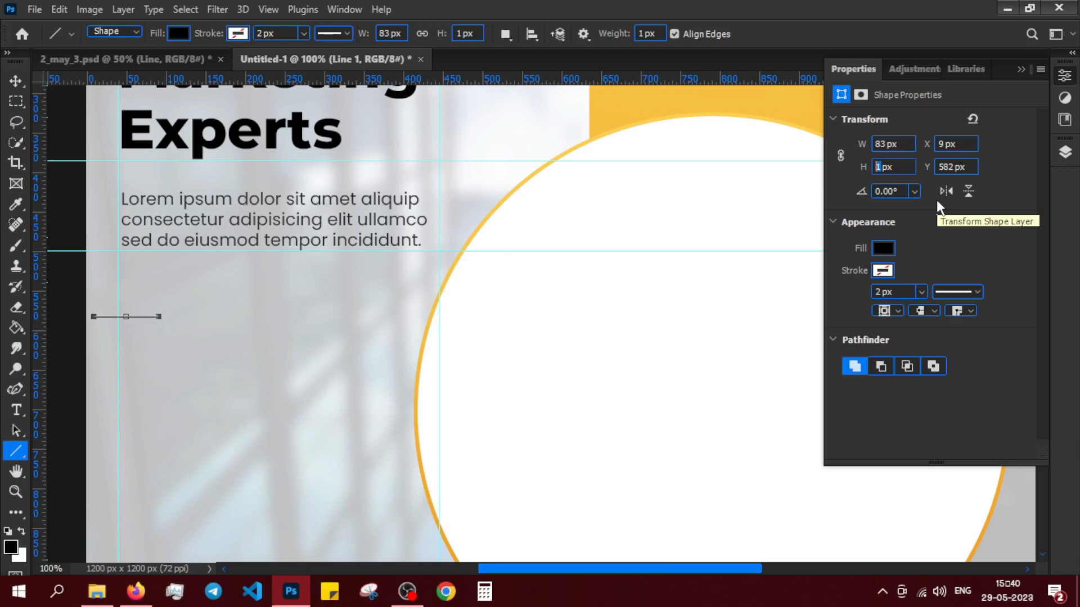
type("76")
key("Tab")
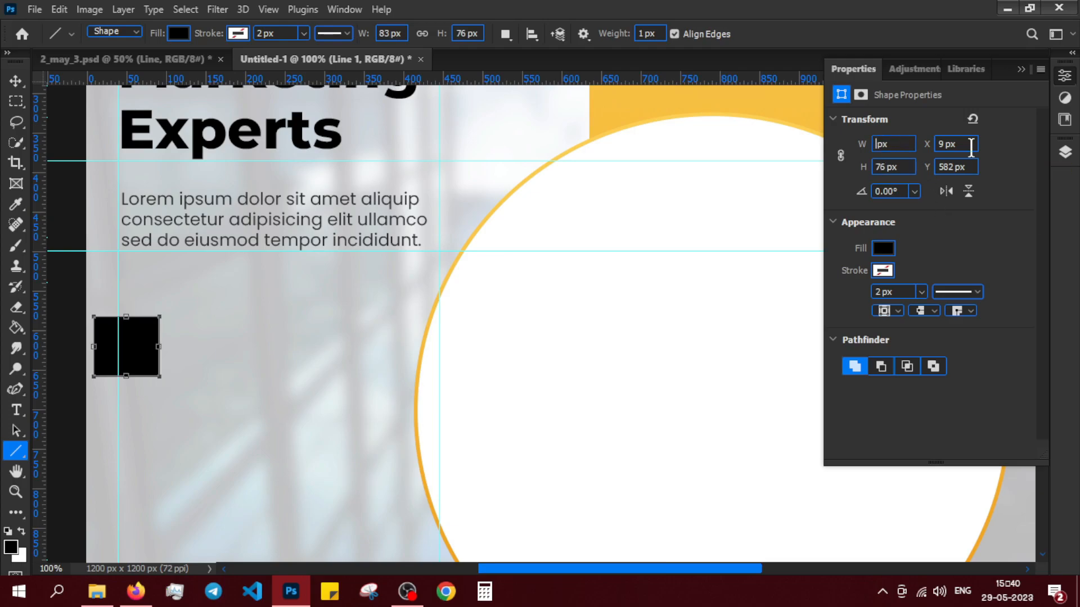
left_click(963, 145)
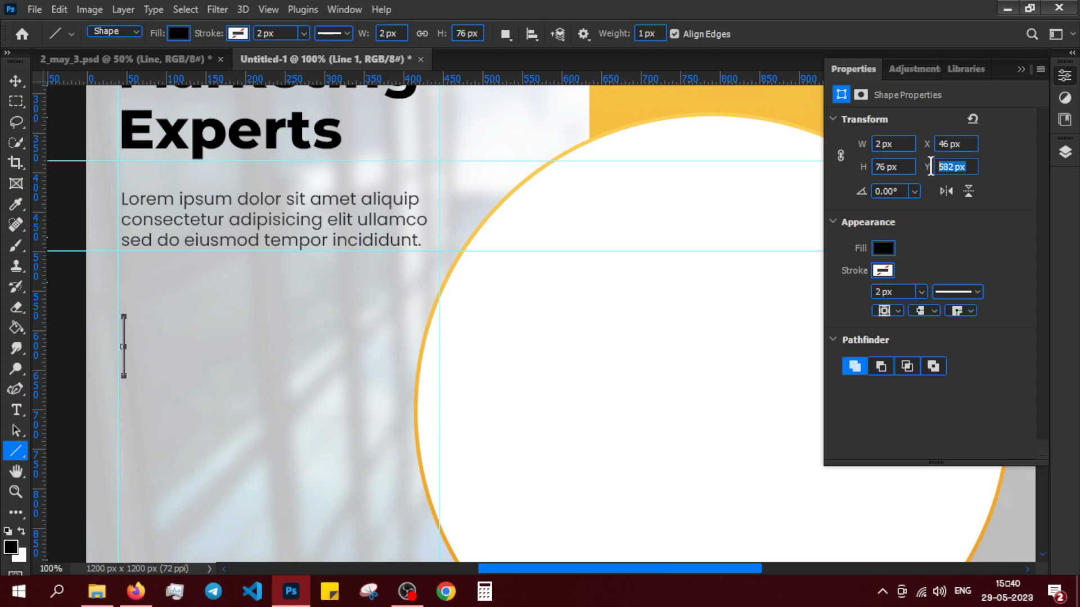
Color both the fill and the stroke of the vertical line with f8c03d.
left_click(882, 248)
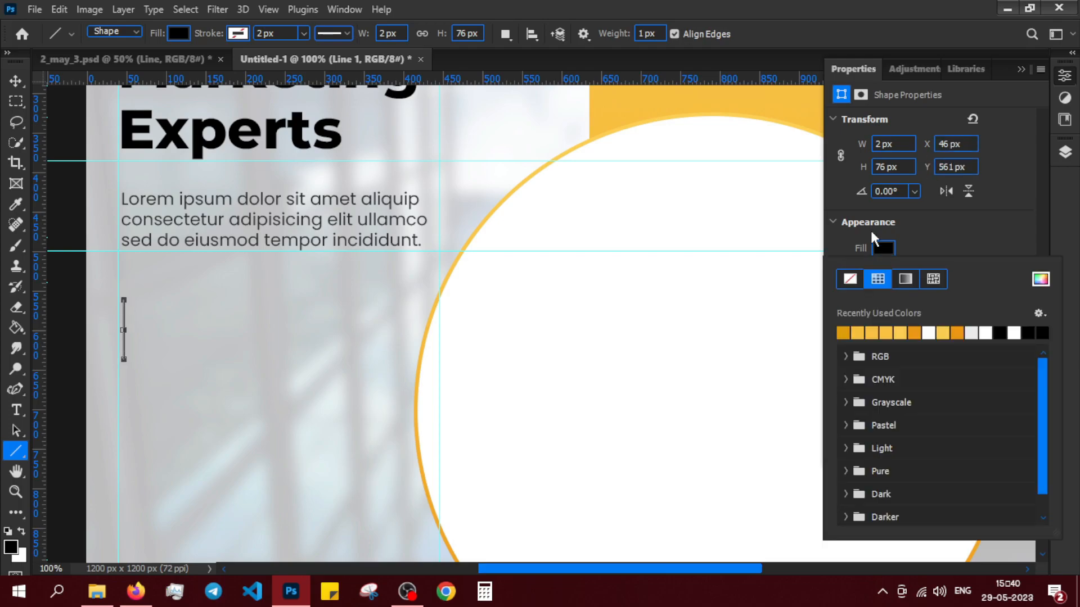
left_click(1040, 279)
type("f8c03d")
key("Return")
left_click(921, 291)
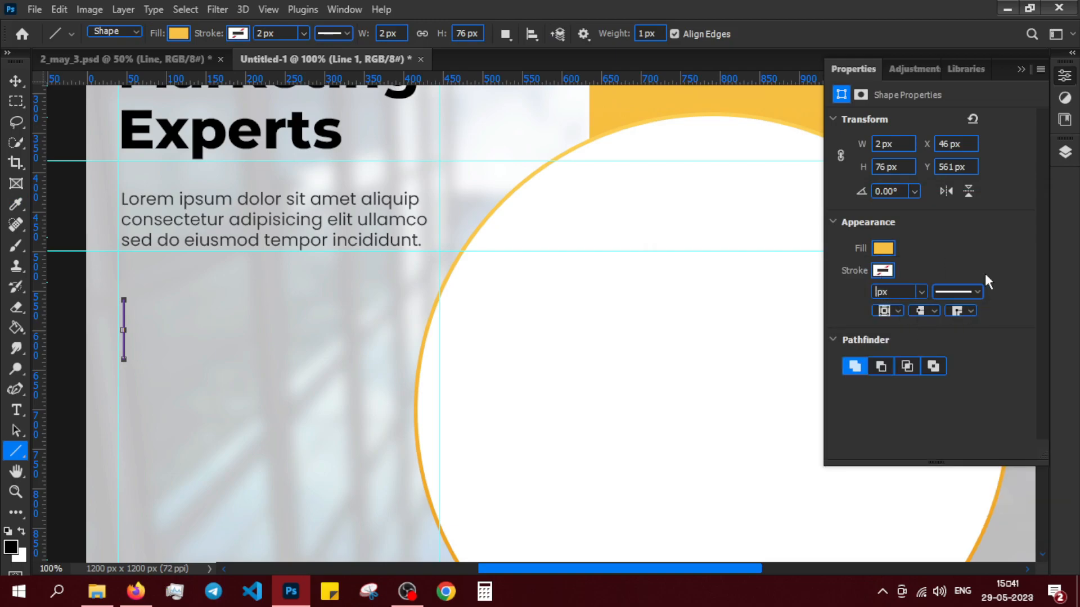
left_click(883, 271)
left_click(1040, 301)
type("f8c03d")
key("Return")
Add the two-line black text "Monday September 26" beside the yellow line in 31 pt Montserrat Bold.
key("t")
left_click(230, 33)
left_click(168, 79)
left_click(350, 33)
left_click(264, 174)
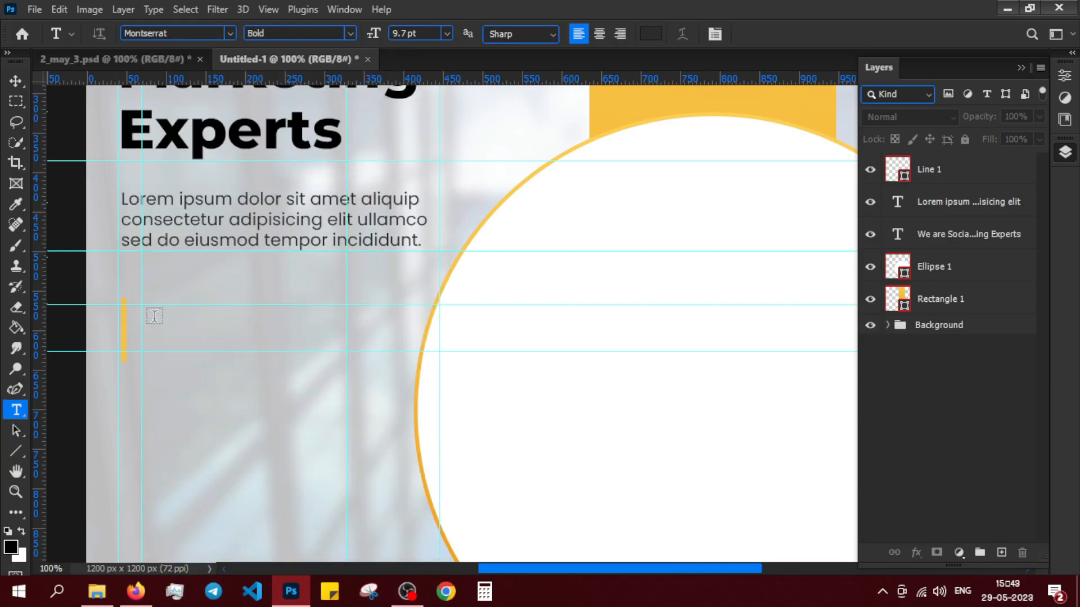
left_click(155, 316)
left_click_drag(372, 33, 386, 35)
left_click(650, 33)
left_click(985, 235)
type("mber 26")
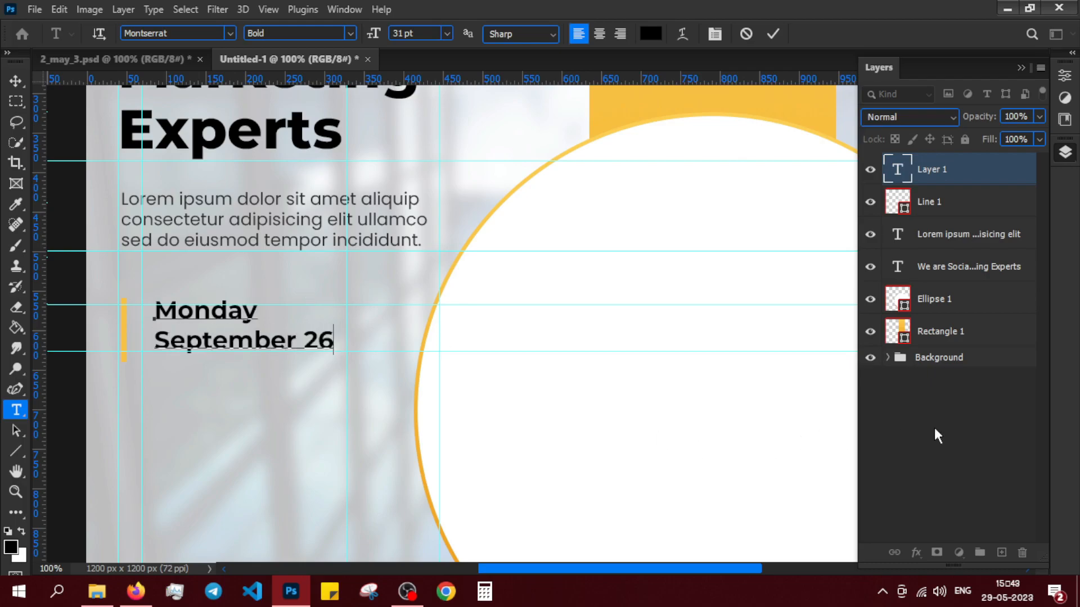
left_click(934, 430)
Move the date text so its left edge meets the vertical guide beside the yellow line.
left_click(17, 84)
left_click_drag(208, 317, 195, 320)
left_click(881, 450)
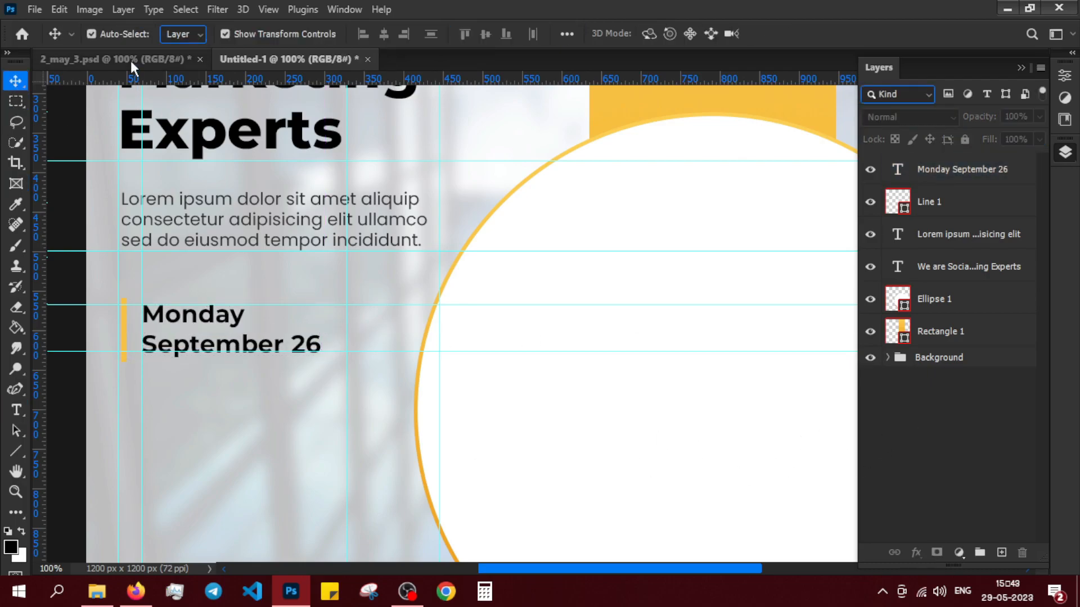
Set the "Monday September 26" text to all caps.
double_click(898, 169)
left_click(1063, 79)
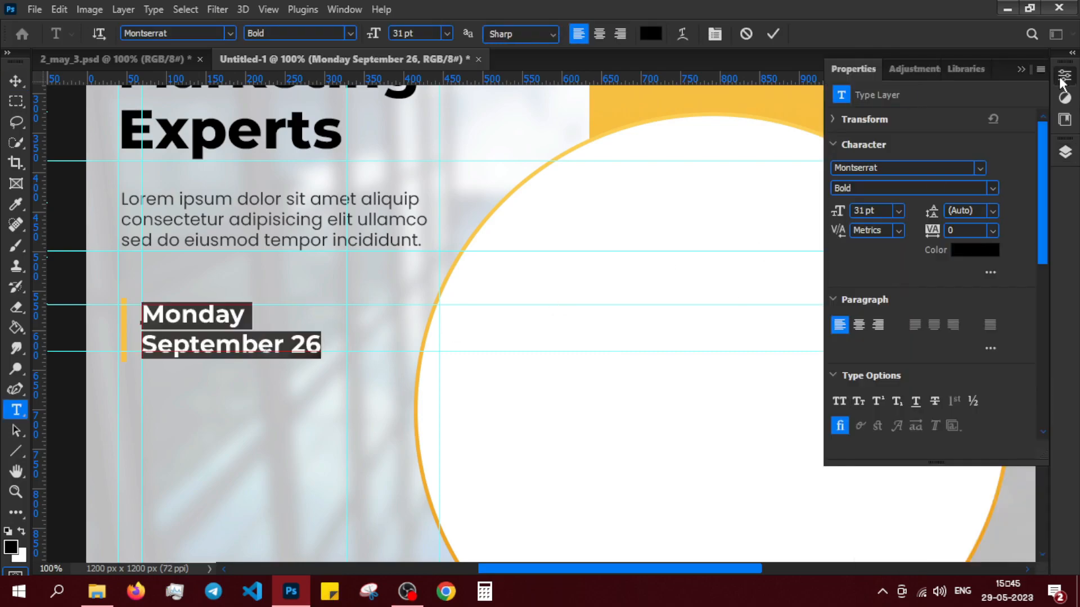
left_click(846, 404)
left_click(1063, 75)
left_click(1065, 152)
left_click(935, 430)
Scale the date text down to about 97.38%.
left_click(16, 81)
left_click(298, 350)
left_click_drag(337, 360, 332, 358)
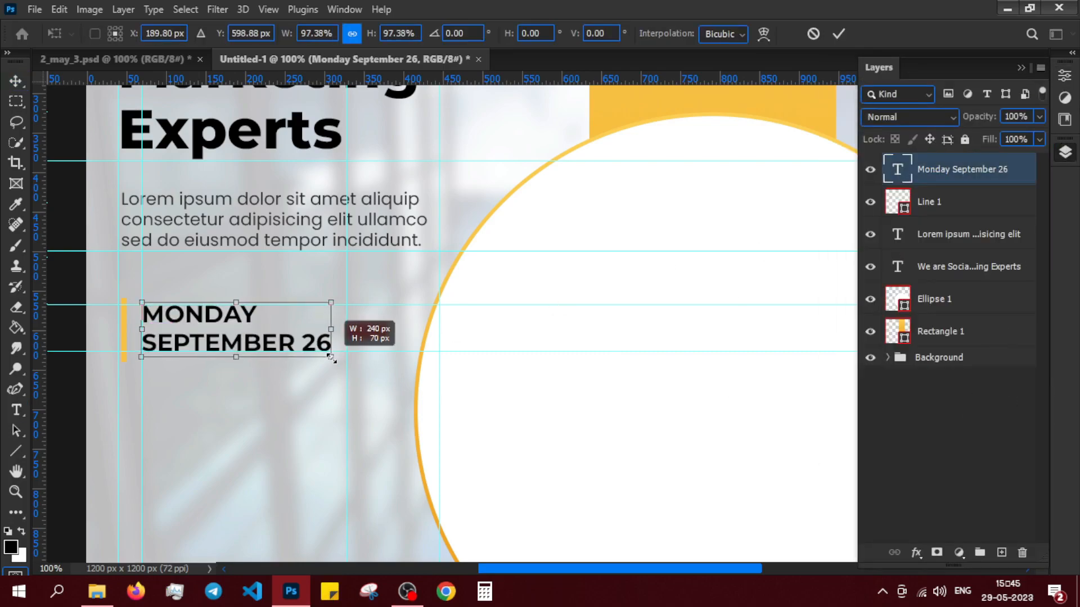
left_click(884, 412)
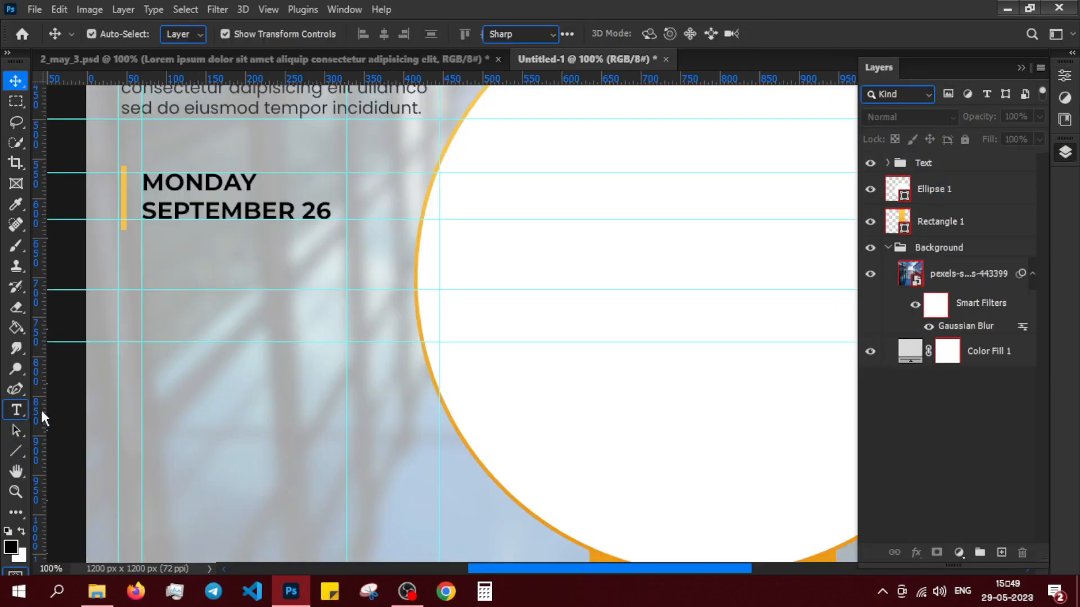
Add the text "join online" below the date in 66 pt Malinsha Distressed.
left_click(16, 410)
left_click(231, 33)
left_click(214, 83)
left_click_drag(373, 35, 385, 35)
left_click(175, 318)
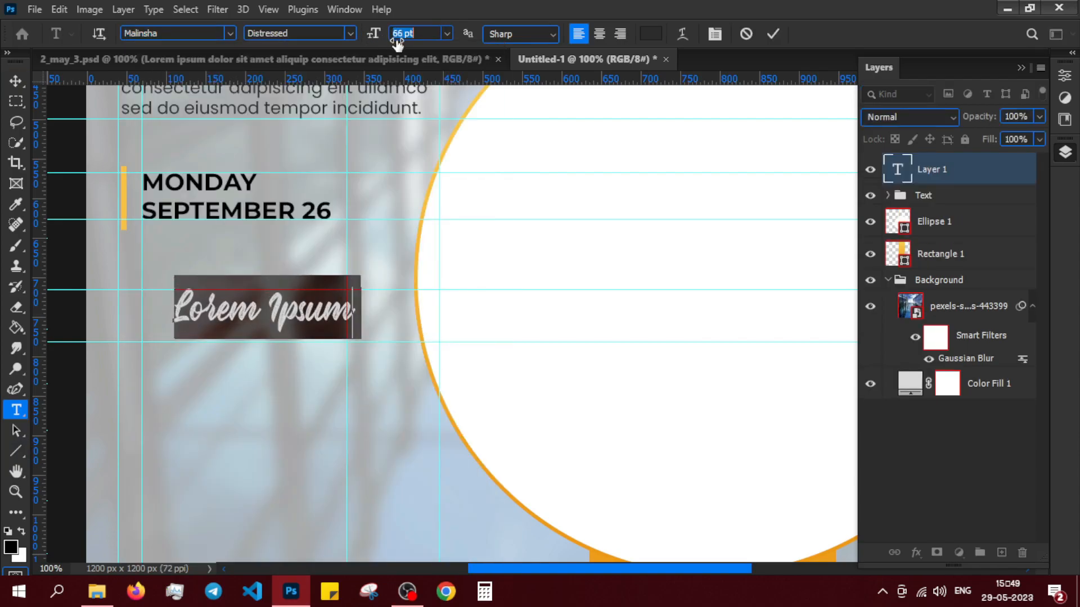
type("join online")
Enlarge the "join online" text and position it below the date so it spans between the vertical guides.
left_click(15, 81)
left_click_drag(262, 293, 223, 306)
key("ctrl+t")
left_click_drag(291, 305, 351, 275)
left_click(887, 491)
left_click_drag(315, 325, 322, 327)
left_click(948, 472)
left_click(907, 438)
Color the "join online" text with f8c02d.
left_click(959, 170)
left_click(1063, 76)
left_click(976, 251)
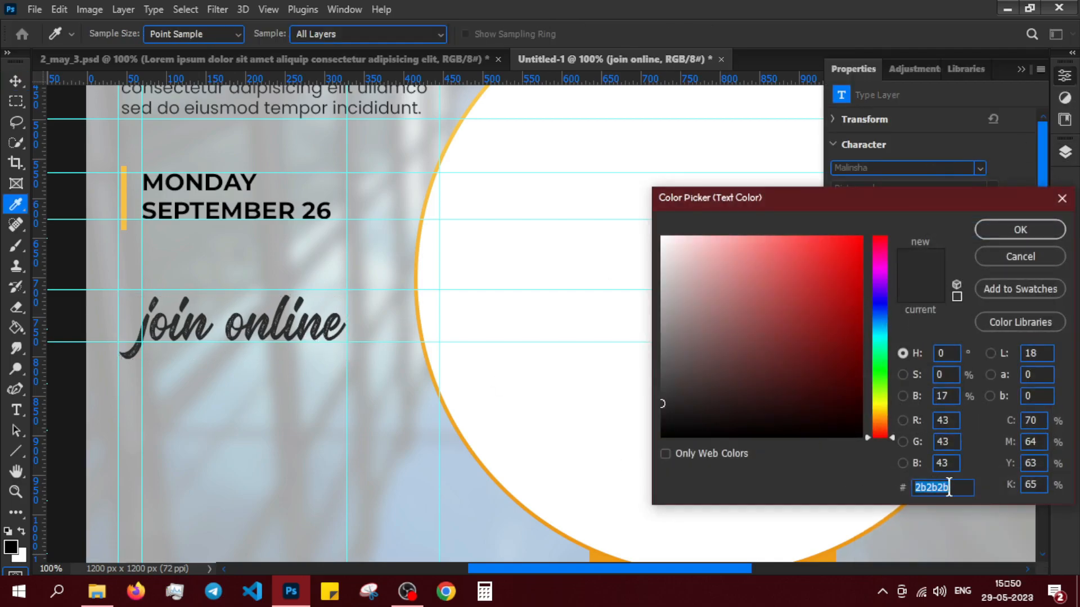
type("f8c02d")
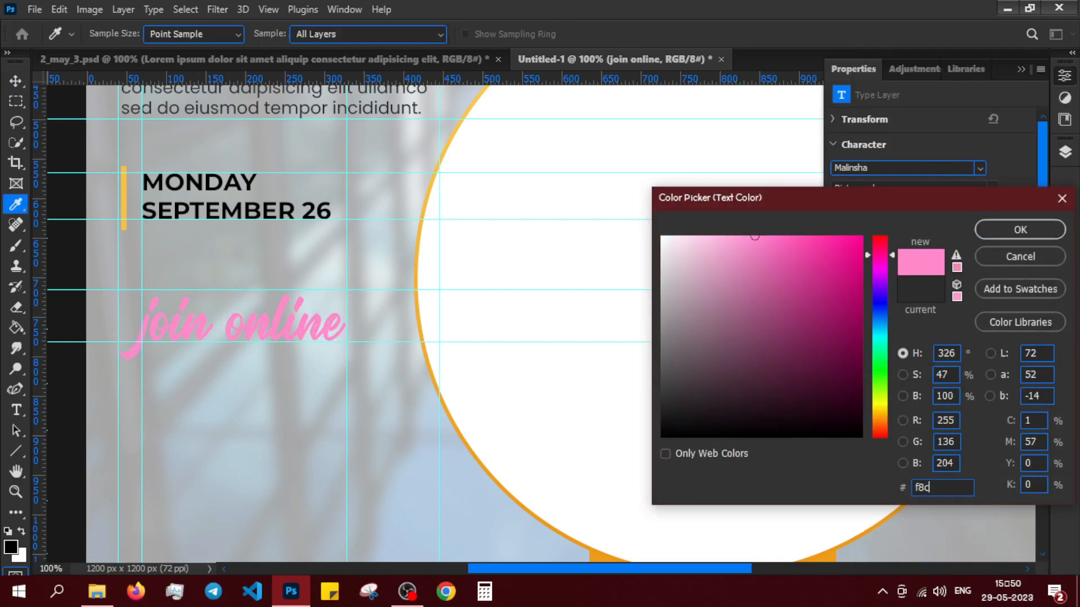
left_click(1019, 229)
left_click(969, 467)
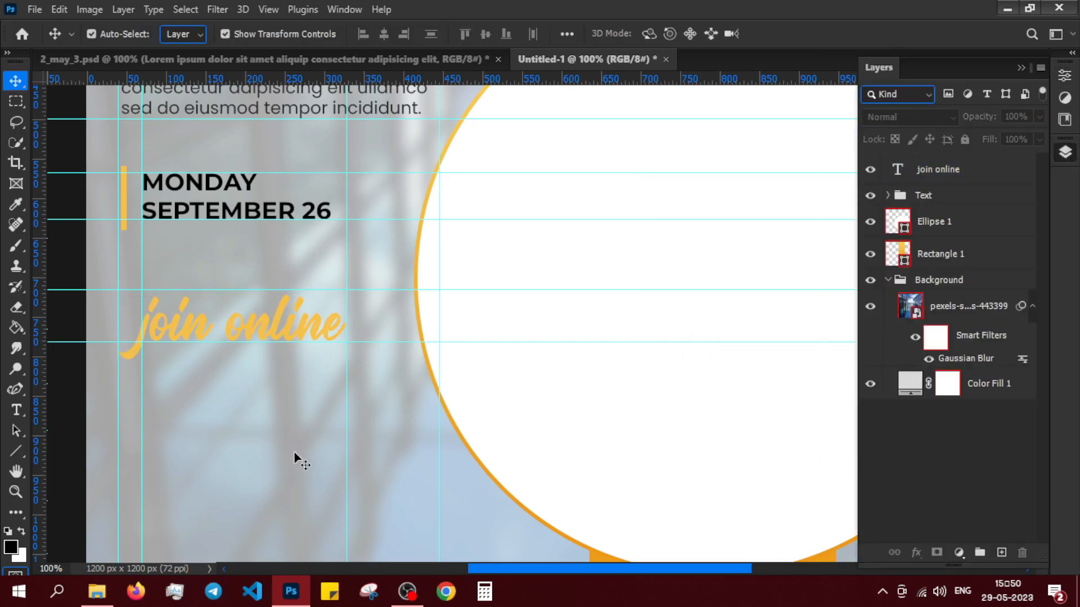
Add the text "training session" under "join online".
left_click(16, 410)
left_click(196, 370)
type("TRAINing session")
left_click(969, 466)
Position the "training session" text close beneath "join online", with its right end at the vertical guide.
left_click(16, 81)
left_click_drag(183, 369, 231, 364)
key("Up")
key("Up")
key("Up")
key("Up")
left_click(300, 372)
left_click(297, 362)
key("Right")
left_click(990, 480)
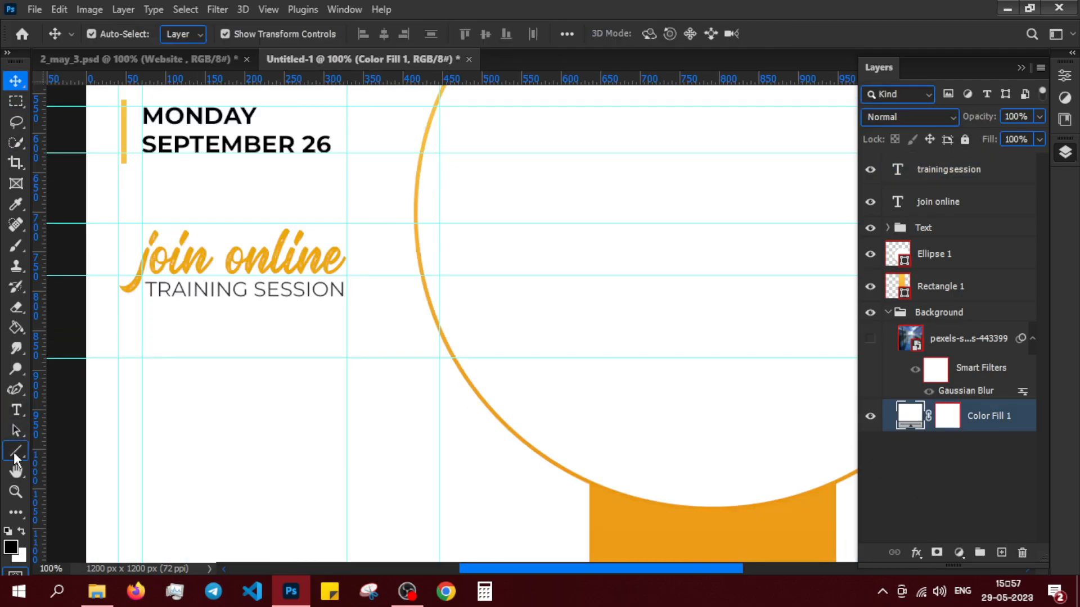
Create a 217 x 58 px rectangle with 29 px corner radii and place it below "training session" near the left guide.
right_click(16, 457)
left_click(84, 453)
left_click(245, 378)
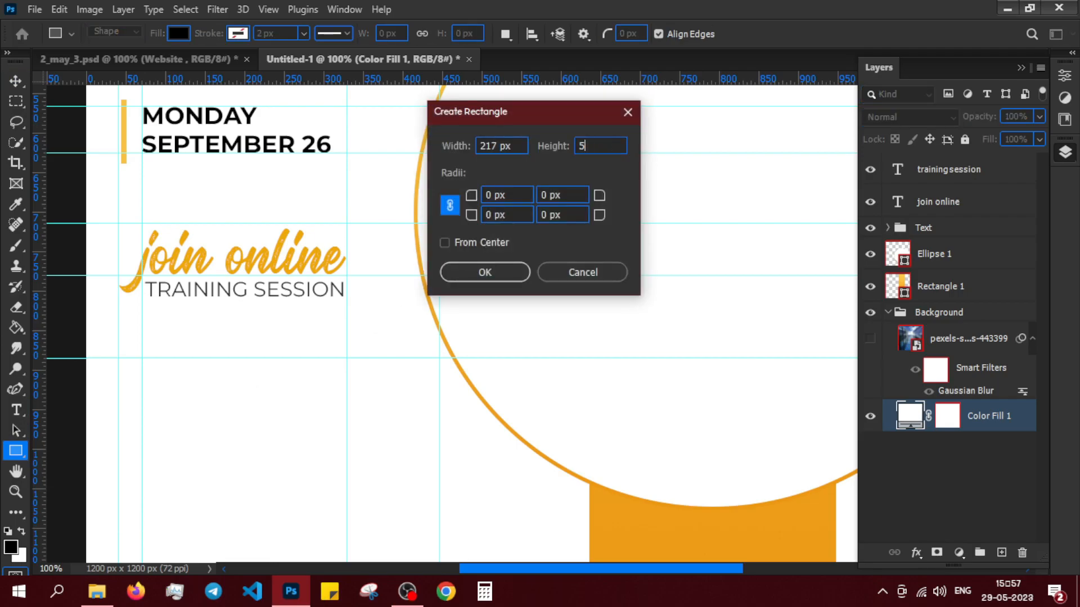
type("58")
key("Return")
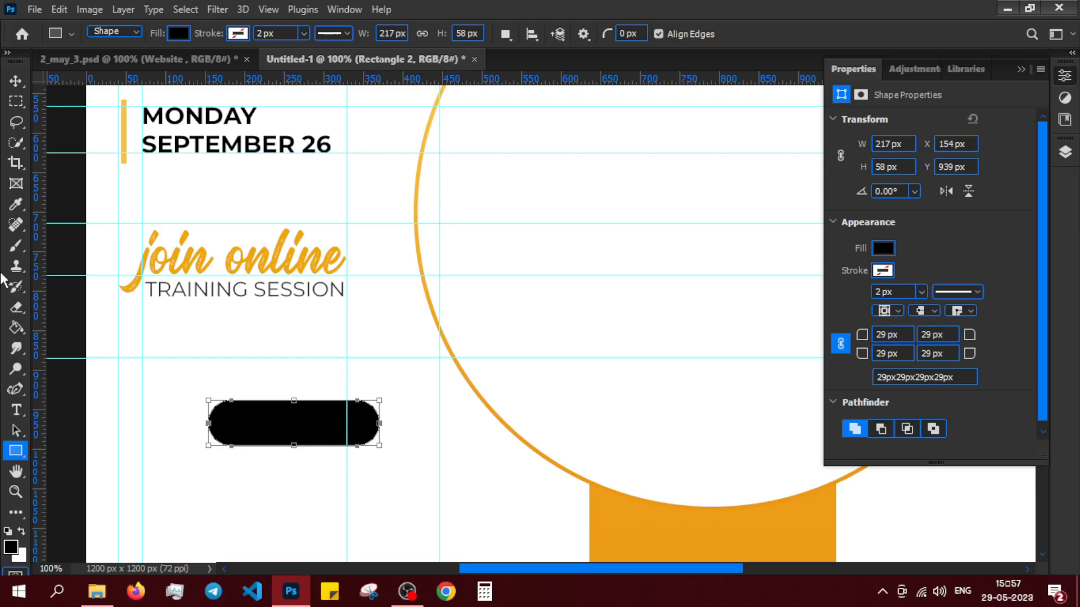
key("v")
left_click_drag(279, 437, 193, 394)
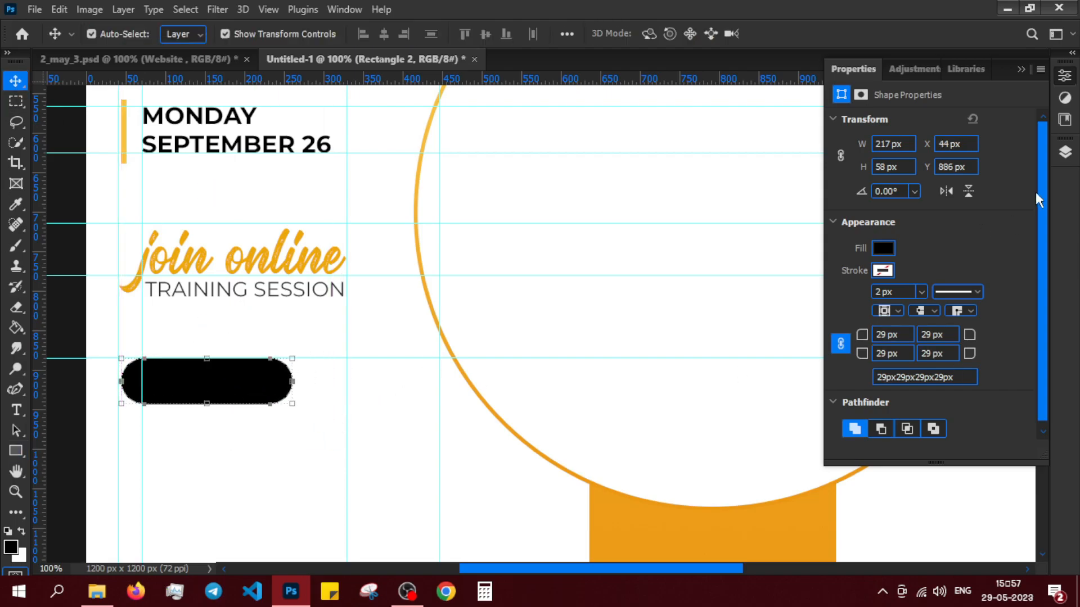
Fill the rounded rectangle with yellow sampled from the vertical line beside the date and shift it flush with the left guide.
left_click(883, 248)
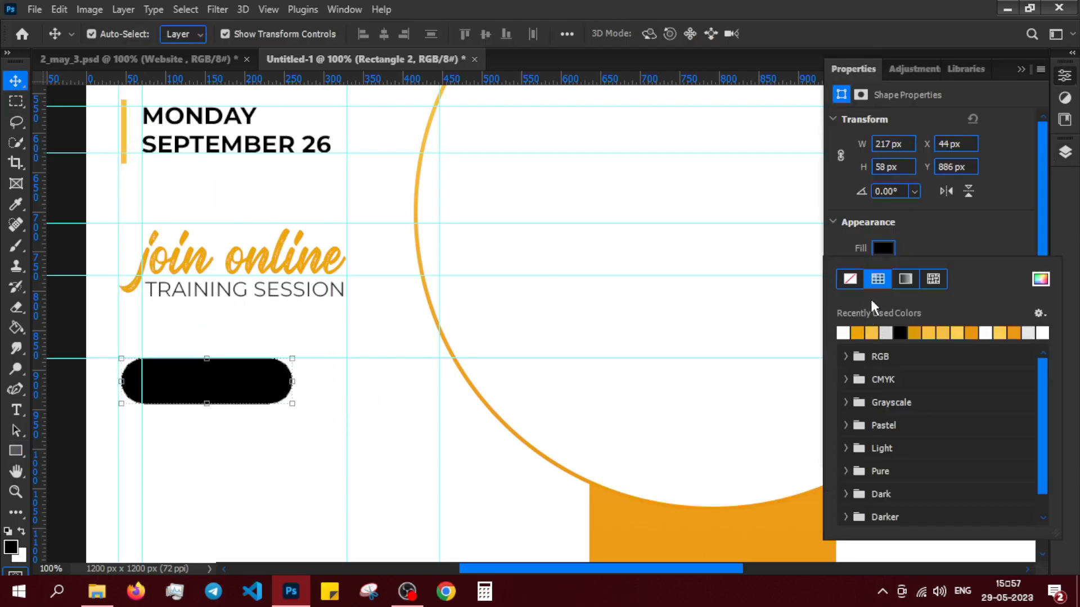
left_click(1041, 280)
left_click(125, 114)
left_click(987, 230)
left_click(1063, 152)
left_click(949, 503)
left_click_drag(244, 384, 242, 384)
left_click(911, 487)
Add the text "contact us" on the rounded rectangle in 36 pt Montserrat ExtraBold.
left_click(16, 410)
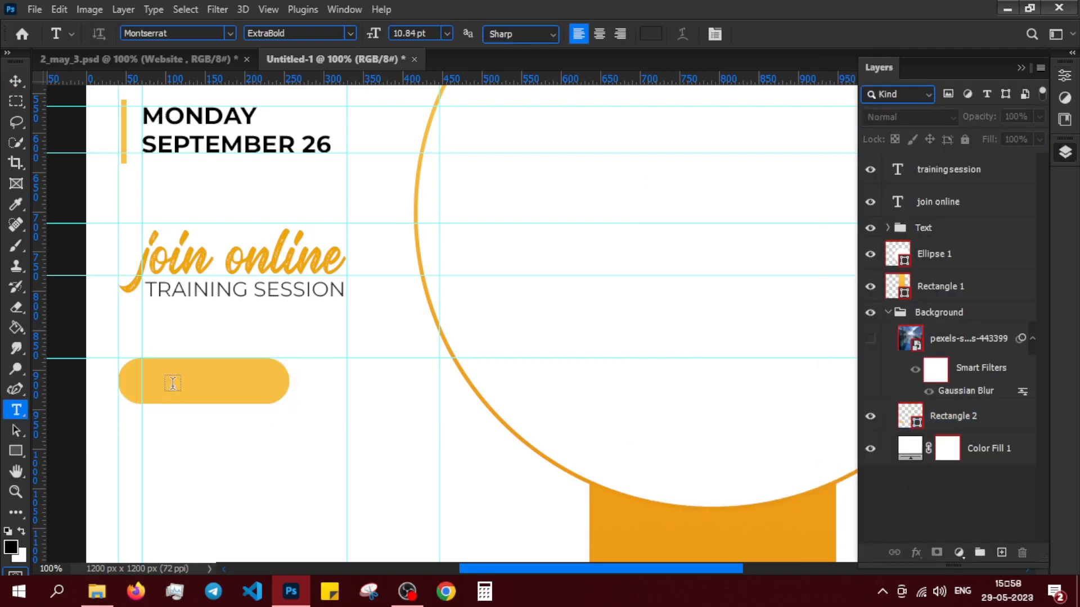
left_click(167, 392)
left_click(394, 34)
type("36")
key("Return")
type("CONT")
key("ctrl+Return")
Scale the "contact us" text to about 75.52% and move it inside the rounded rectangle.
key("v")
left_click_drag(286, 388, 263, 387)
key("ctrl+t")
left_click_drag(220, 380, 269, 387)
left_click_drag(215, 384, 222, 384)
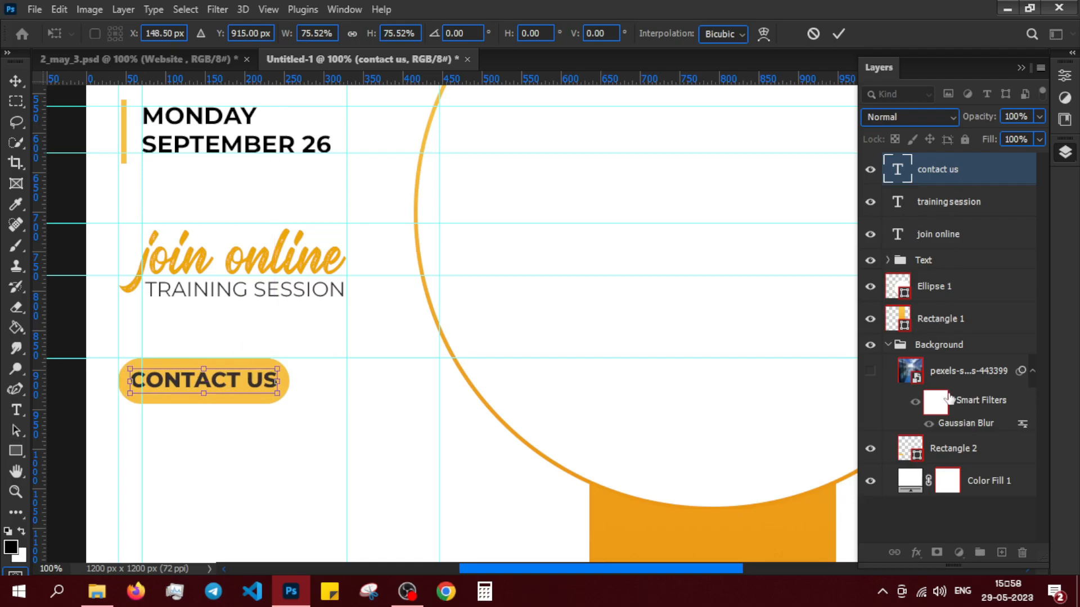
Align the "contact us" text and the rounded rectangle on their horizontal and vertical centers.
left_click(951, 448, "ctrl")
left_click(384, 35)
left_click(485, 34)
left_click(329, 388)
Color the "contact us" text white.
double_click(255, 383)
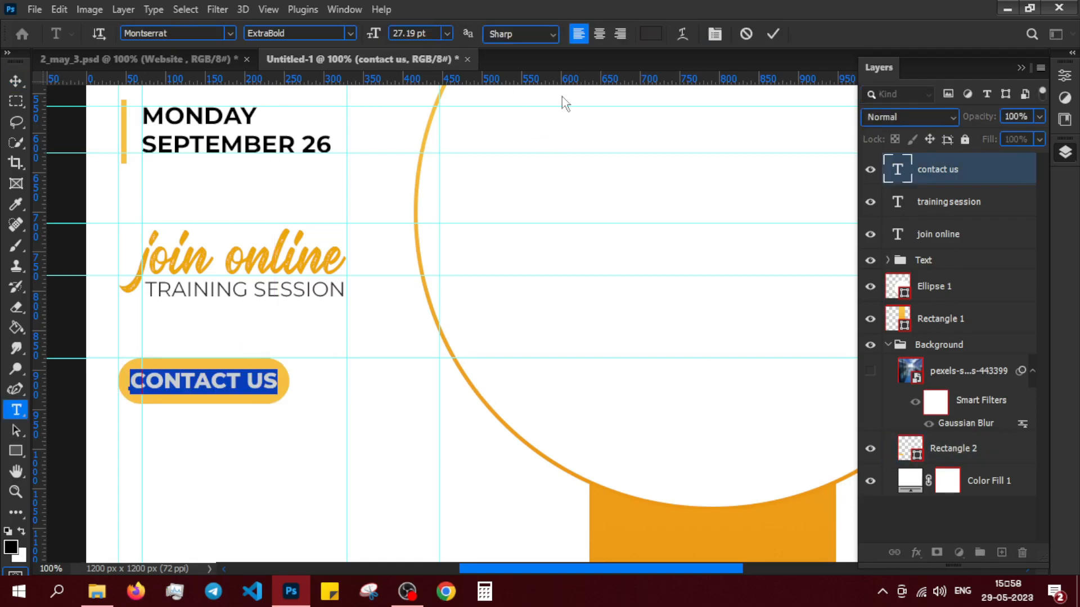
left_click(650, 33)
left_click_drag(699, 305, 635, 207)
left_click(1020, 230)
left_click(937, 506)
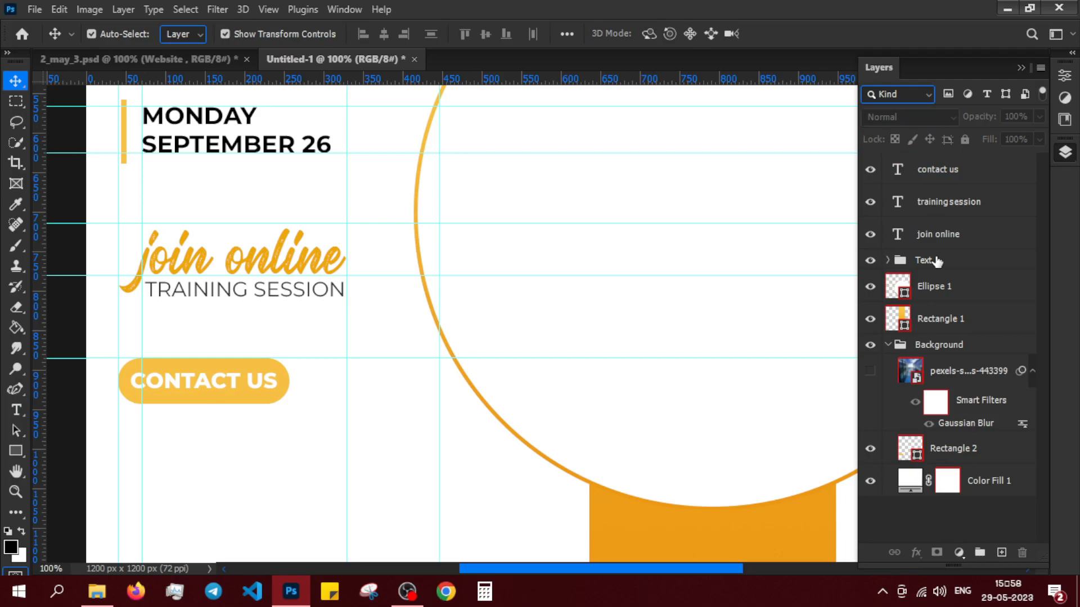
Change the "contact us" text's font style to Bold.
double_click(253, 386)
left_click(289, 34)
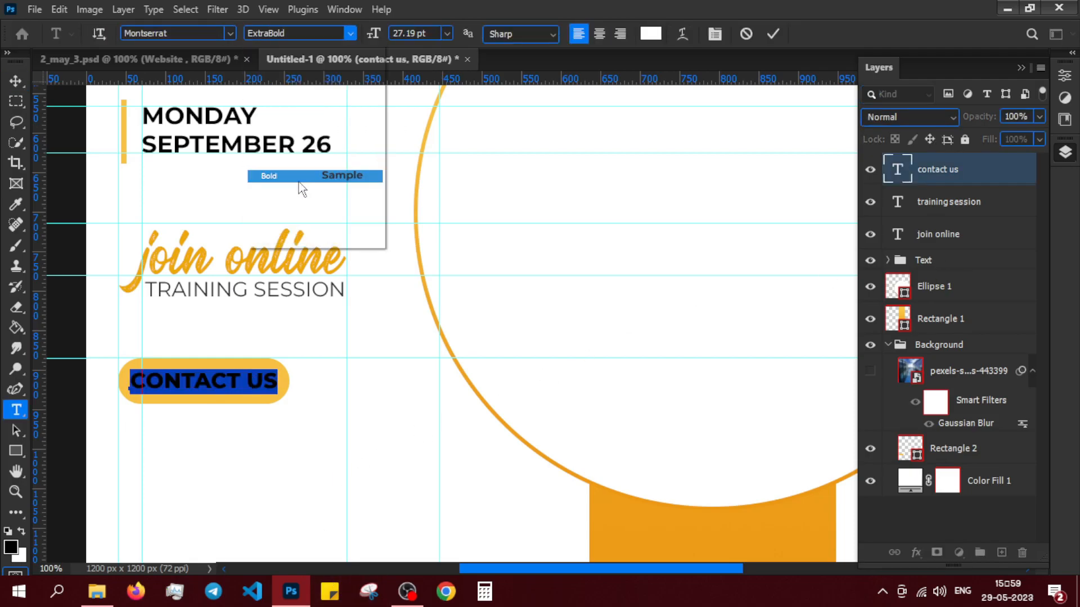
left_click(326, 176)
left_click(949, 529)
scroll(140, 381, "down", 2)
key("t")
left_click(153, 369)
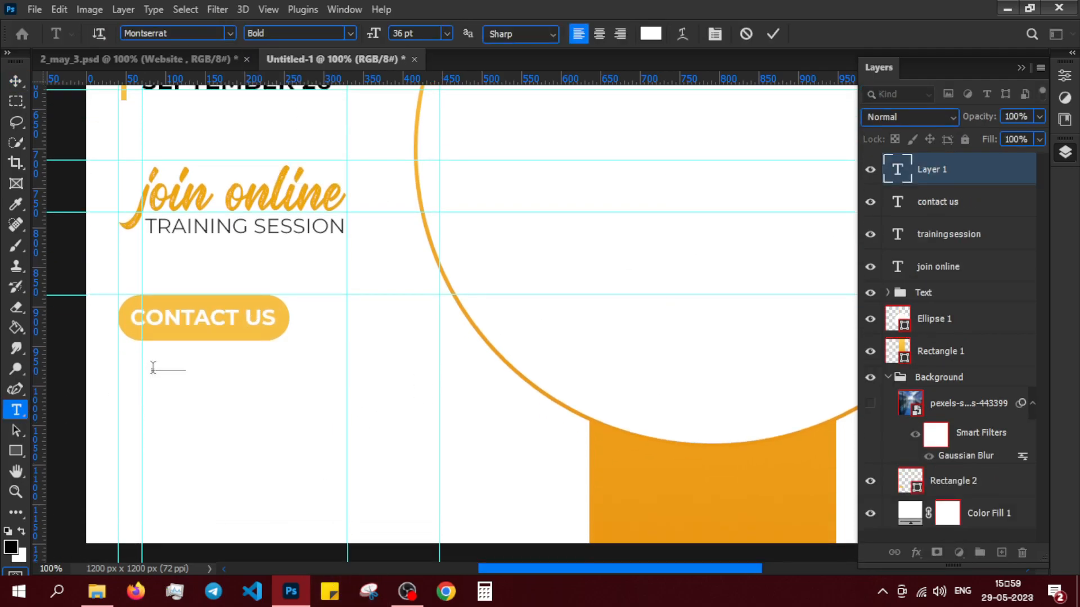
left_click(650, 34)
left_click(664, 436)
left_click(1017, 229)
type("www")
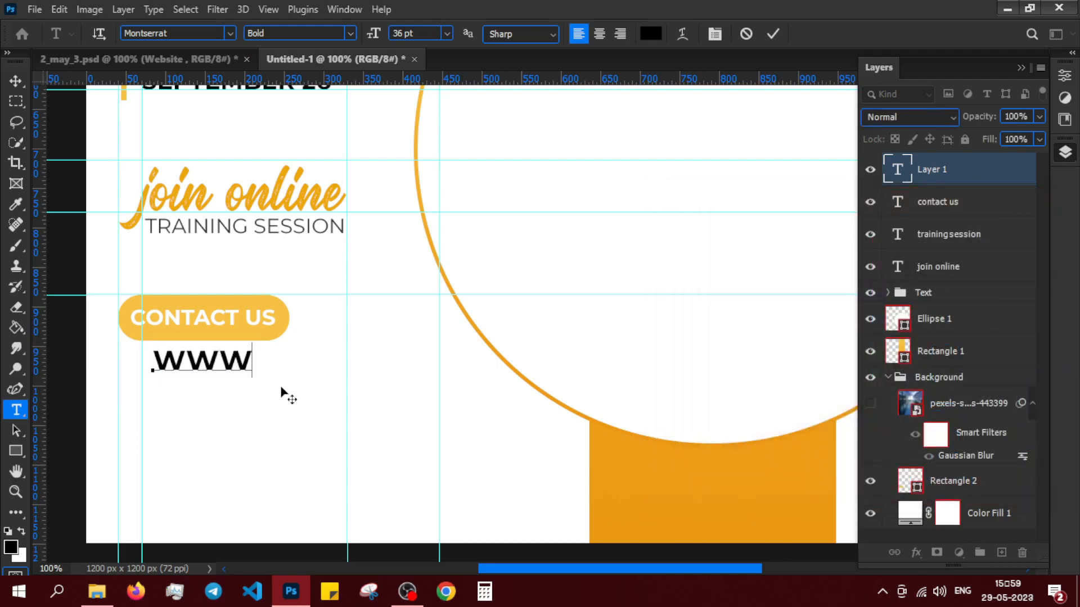
left_click(15, 81)
left_click_drag(485, 377, 386, 354)
left_click_drag(247, 358, 216, 371)
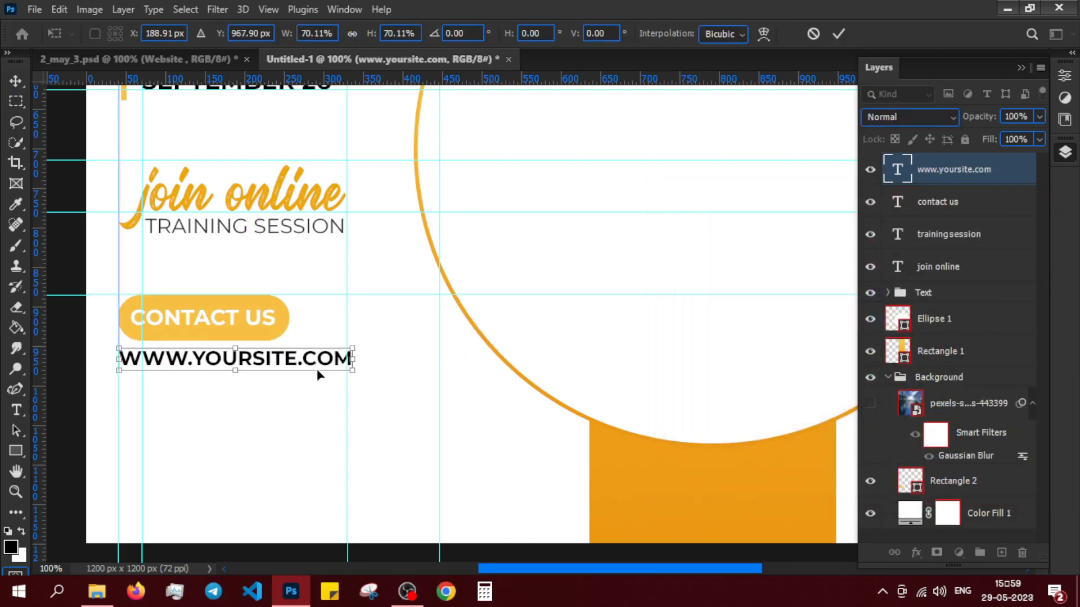
key("Return")
left_click(352, 370)
key("Return")
left_click_drag(352, 369, 322, 360)
left_click_drag(235, 359, 246, 358)
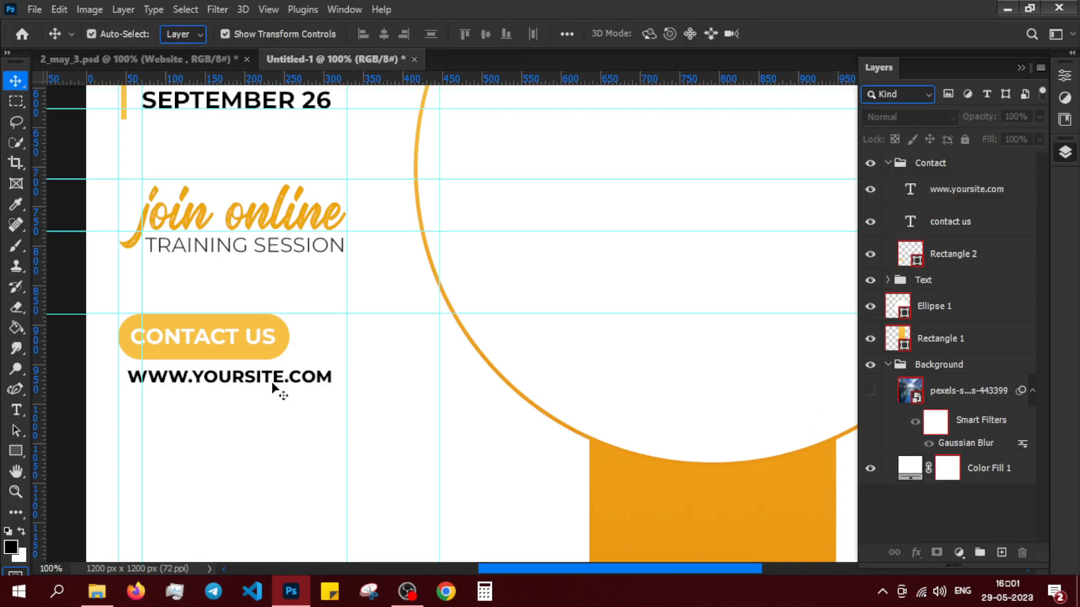
left_click(331, 393)
left_click_drag(331, 393, 387, 397)
double_click(302, 386)
left_click(371, 34)
type("30")
key("Return")
left_click(960, 512)
left_click(265, 385)
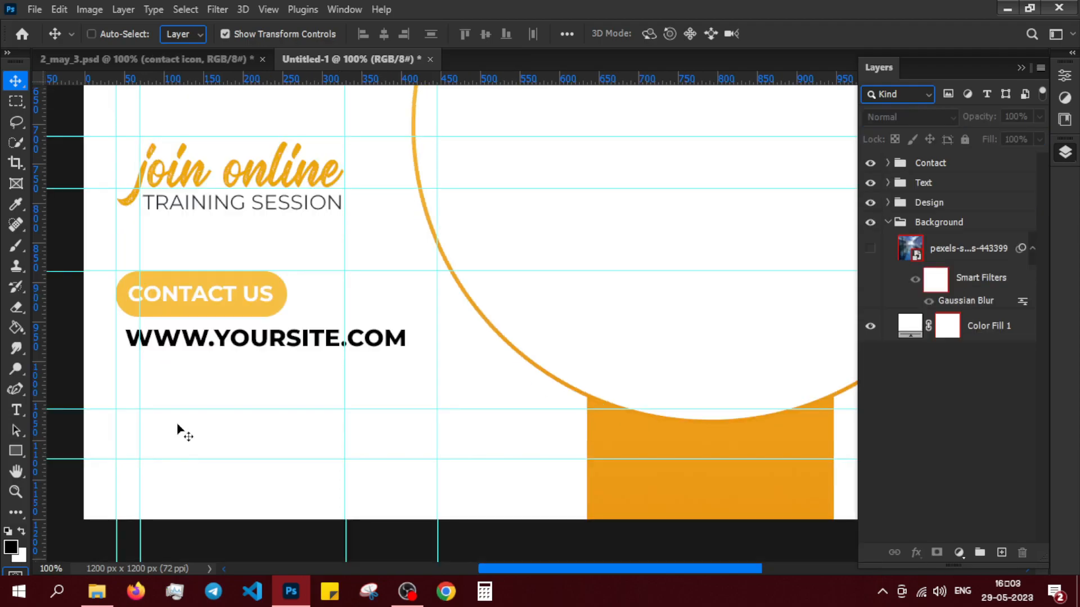
Paste the contact icon and place it below the website text, between the two lower horizontal guides.
key("ctrl+v")
left_click_drag(555, 301, 135, 430)
left_click(992, 413)
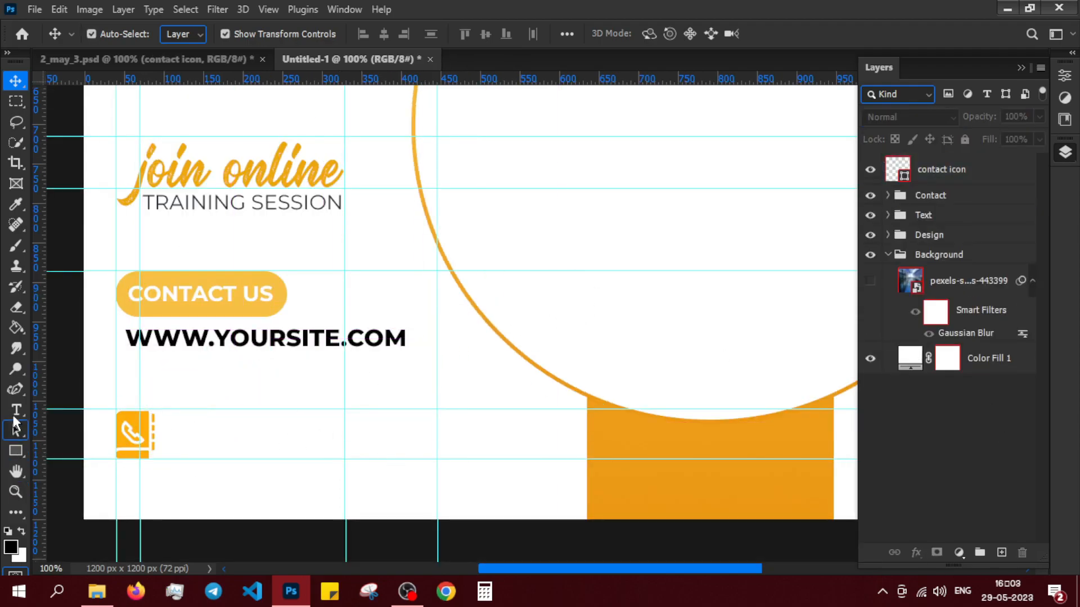
Add a two-line text beside the contact icon with "MORE INFO" and the phone number beneath it.
key("t")
left_click(176, 426)
type("MORE INFO")
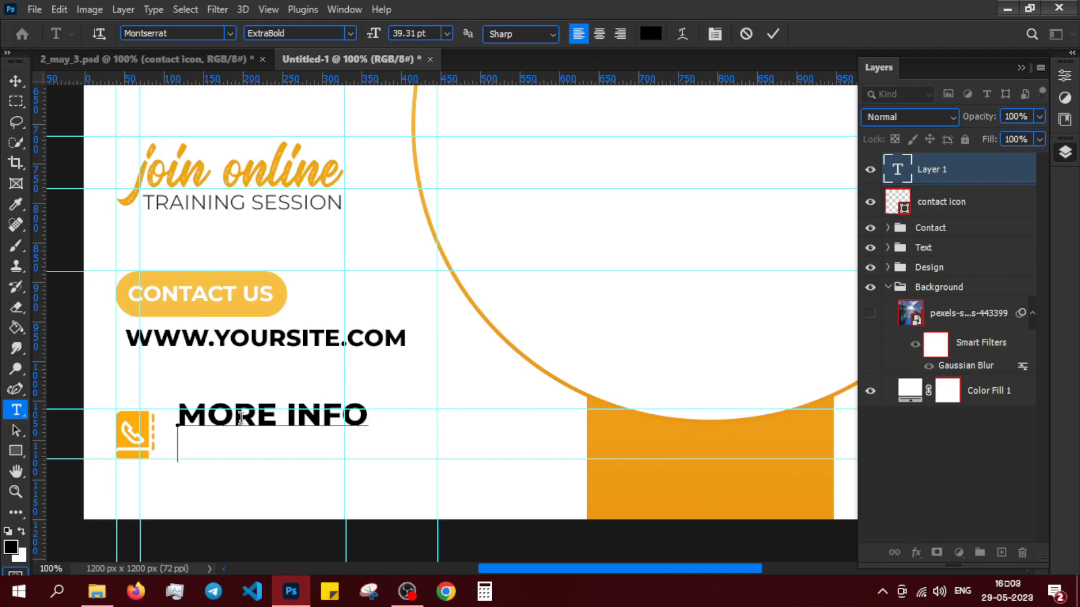
key("ctrl+Return")
Scale down the "MORE INFO" text block slightly and move it closer to the contact icon.
key("v")
key("ctrl+t")
left_click_drag(440, 462, 420, 457)
left_click_drag(305, 442, 292, 450)
key("Return")
left_click(284, 484)
Change the "MORE INFO" text block's font style to Bold and reduce its font size.
double_click(279, 454)
left_click(350, 34)
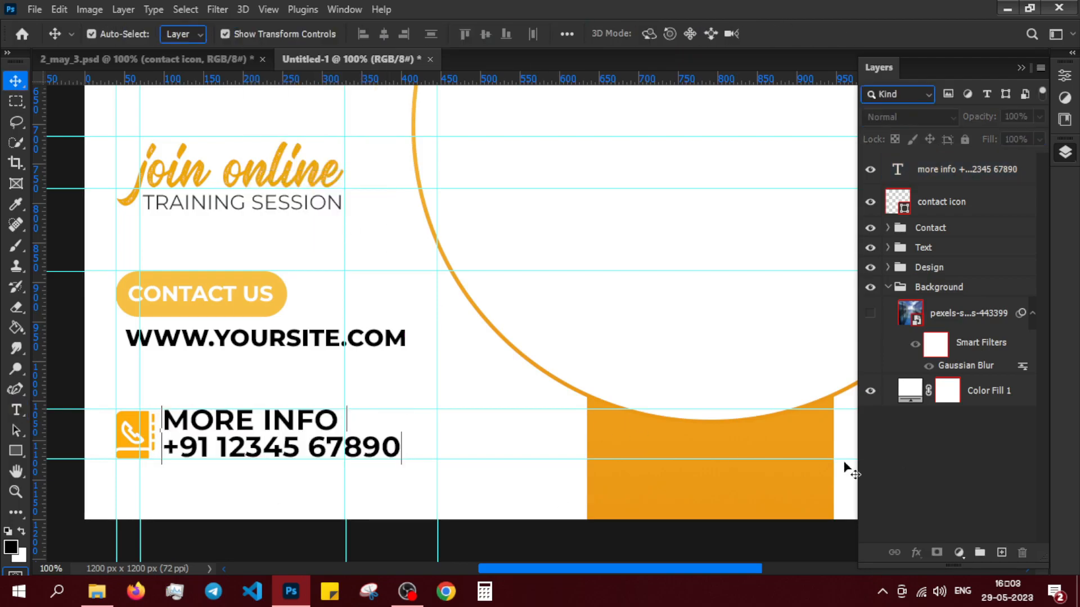
left_click(398, 446)
double_click(398, 446)
left_click_drag(378, 35, 373, 36)
key("ctrl+Return")
key("v")
left_click(614, 433)
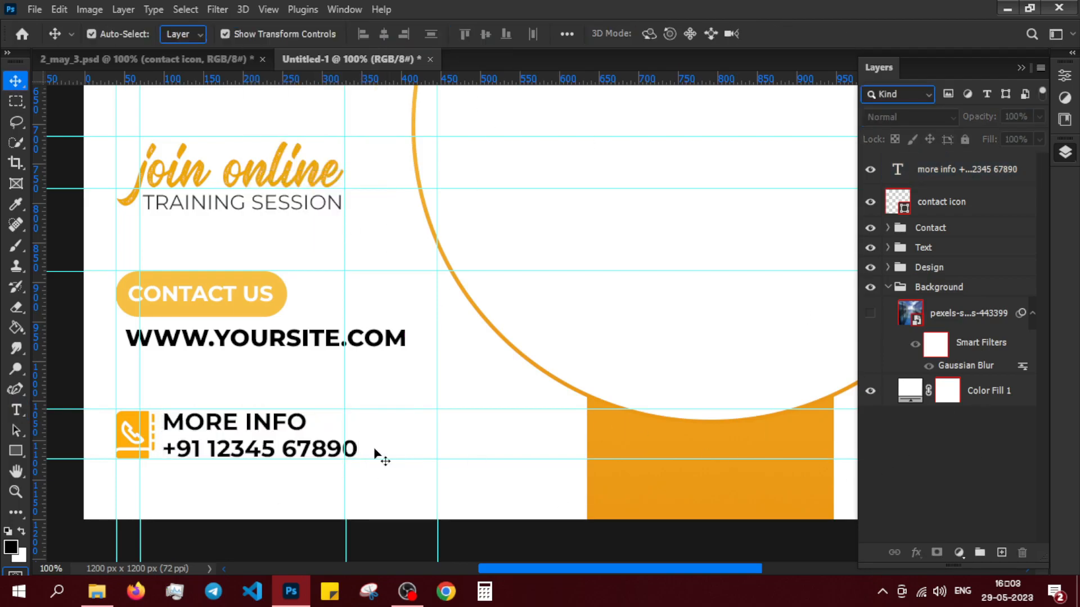
Indent the "MORE INFO" line by one space and nudge the text block beside the contact icon.
double_click(164, 427)
left_click(955, 466)
left_click_drag(276, 450, 272, 450)
left_click(925, 471)
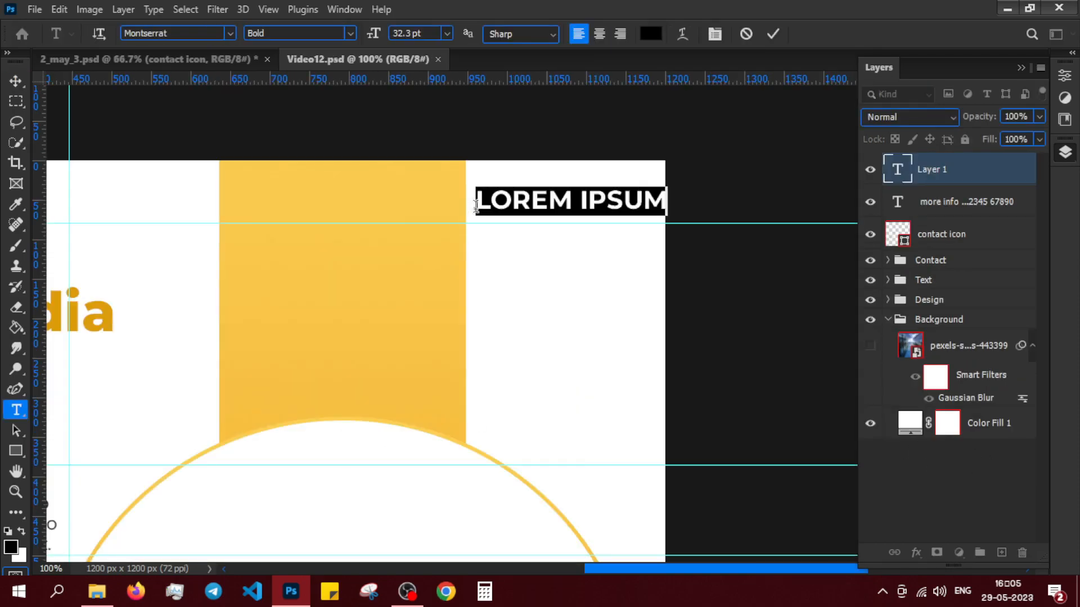
Set the "LOREM IPSUM" logo text to Montserrat Black and replace it with "L GRAPHICS" in 34 pt.
left_click(350, 33)
left_click(276, 225)
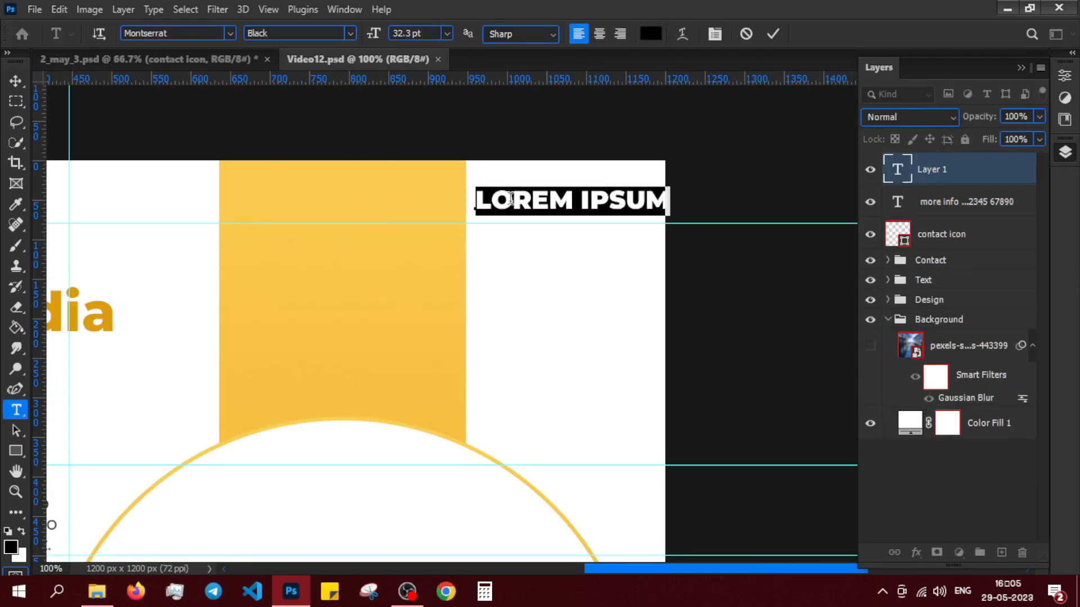
key("ctrl+Return")
key("v")
double_click(527, 194)
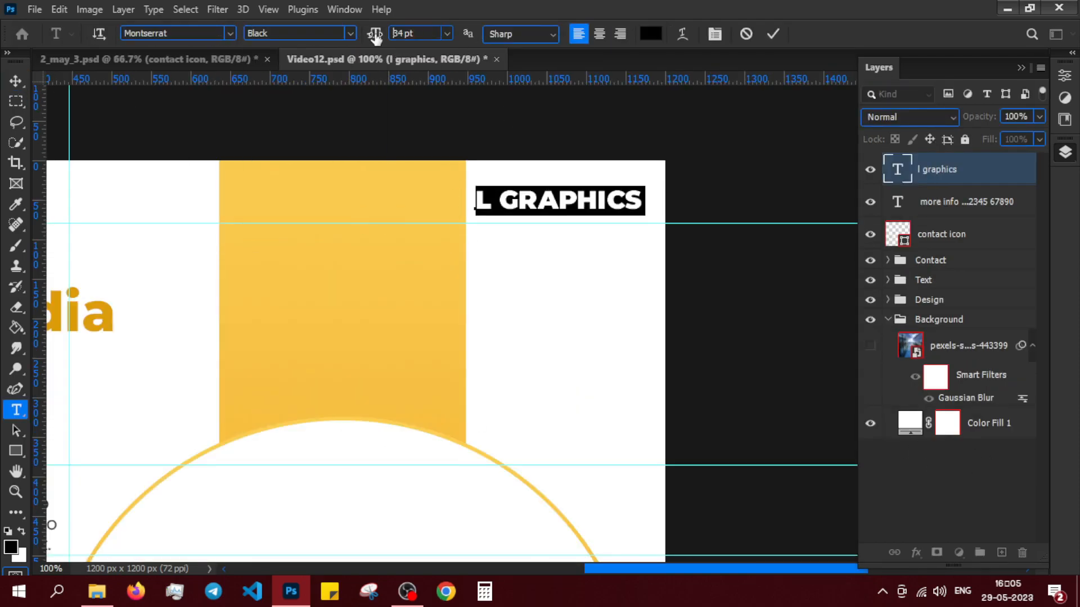
left_click(1010, 488)
Scale down the "L GRAPHICS" logo text and position it in the canvas's upper-right corner.
key("v")
left_click_drag(575, 203, 564, 215)
key("ctrl+t")
left_click_drag(662, 231, 594, 211)
key("Return")
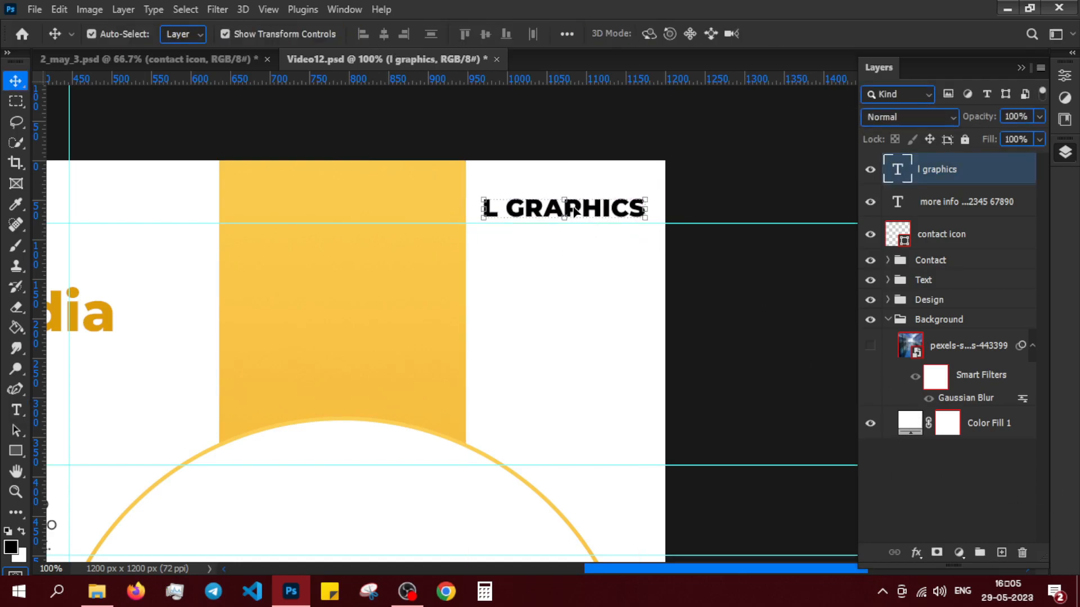
left_click(979, 495)
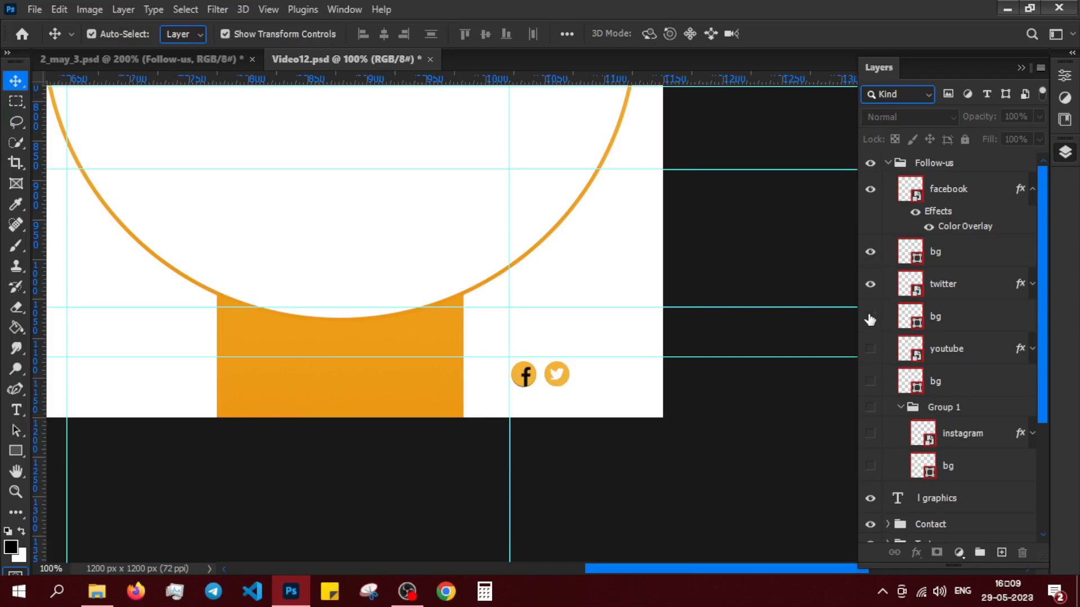
Collapse the Follow-us group and place the photo pexels-rfstudio-3810792.jpg over the outlined circle.
left_click(887, 163)
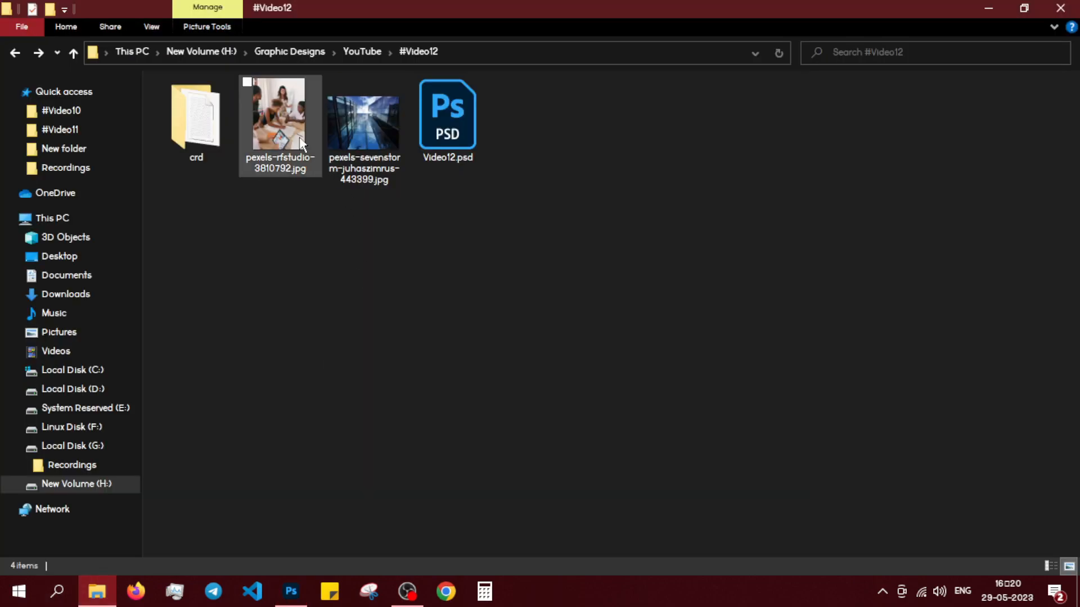
left_click_drag(278, 129, 441, 371)
left_click_drag(421, 293, 496, 388)
key("Return")
Move the team photo layer directly above Ellipse 1 in the Design group and clip it to the circle.
left_click_drag(971, 171, 974, 204)
left_click_drag(966, 294, 966, 297)
right_click(967, 281)
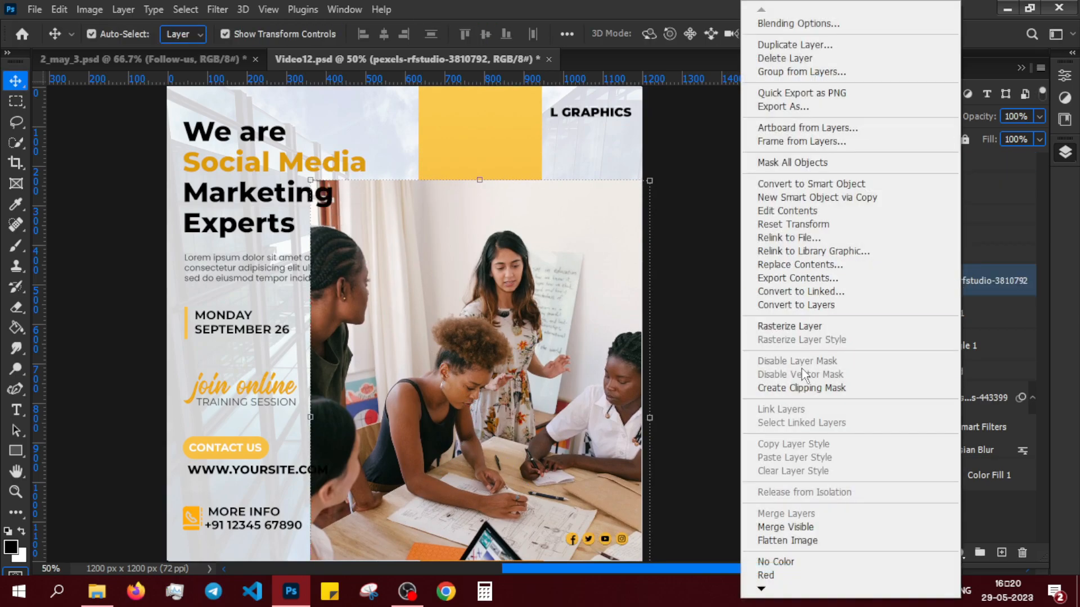
left_click(787, 386)
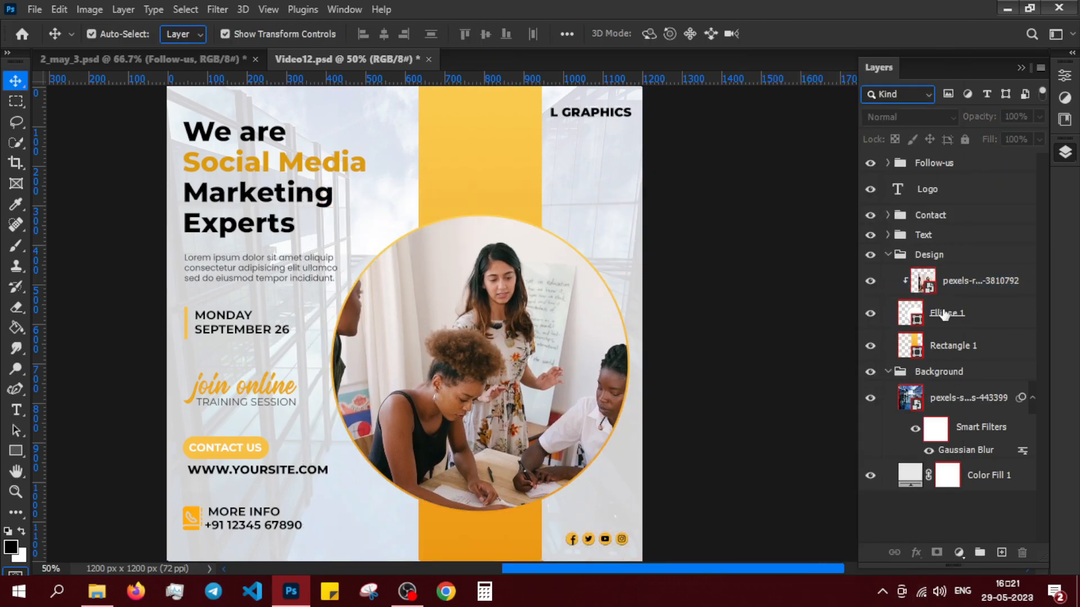
Add an Inner Shadow effect to Ellipse 1 and adjust its distance, opacity and size.
right_click(944, 309)
left_click(829, 10)
left_click_drag(394, 293, 166, 292)
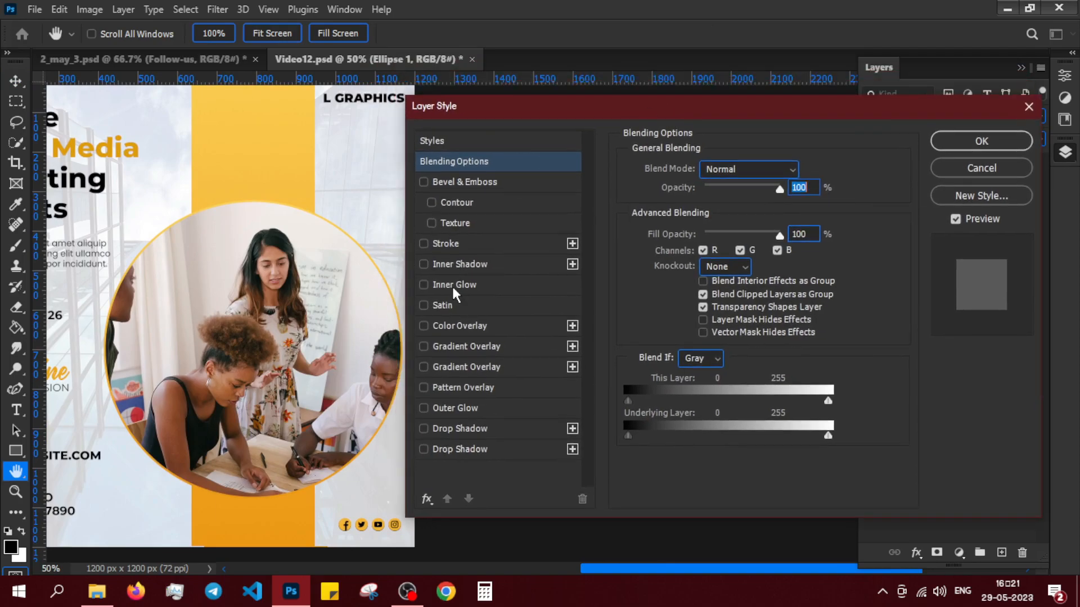
left_click(453, 265)
left_click_drag(690, 248, 698, 247)
left_click_drag(744, 196, 737, 195)
left_click_drag(699, 286, 710, 288)
left_click(981, 141)
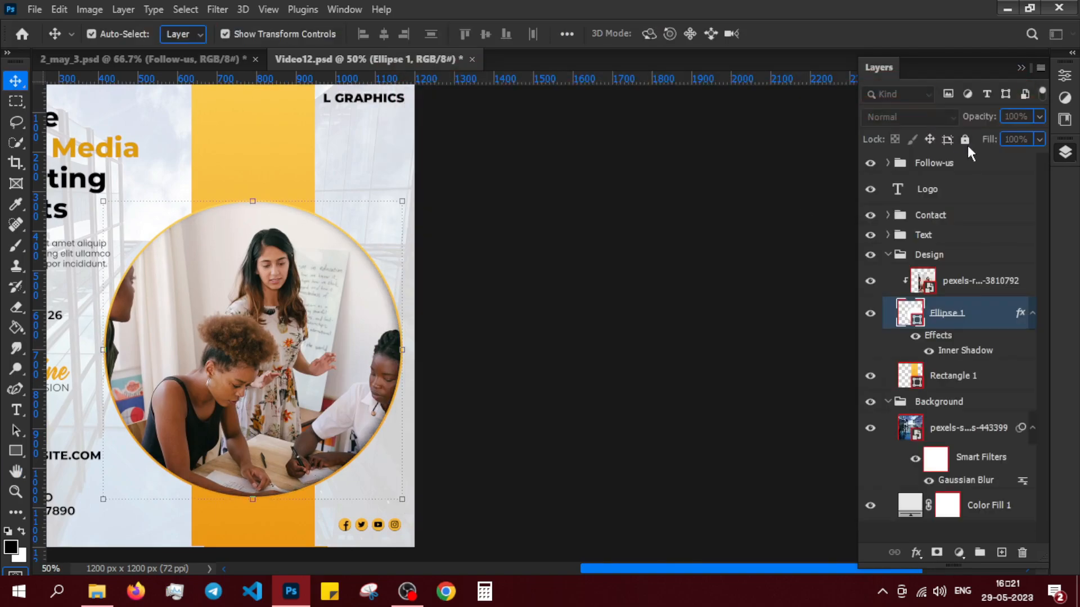